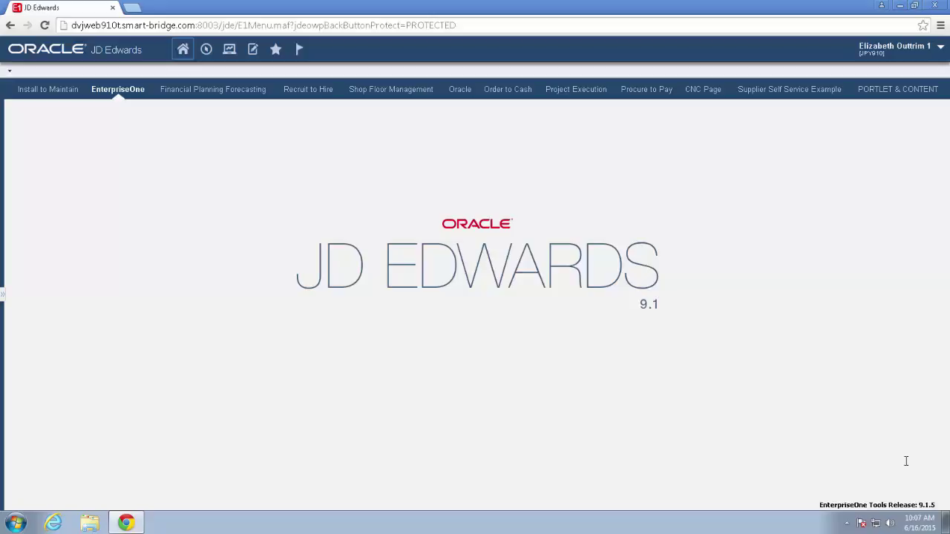
- Navigate via the breadcrumb to Favorites > Global Updates and show its task list
click(10, 72)
click(10, 73)
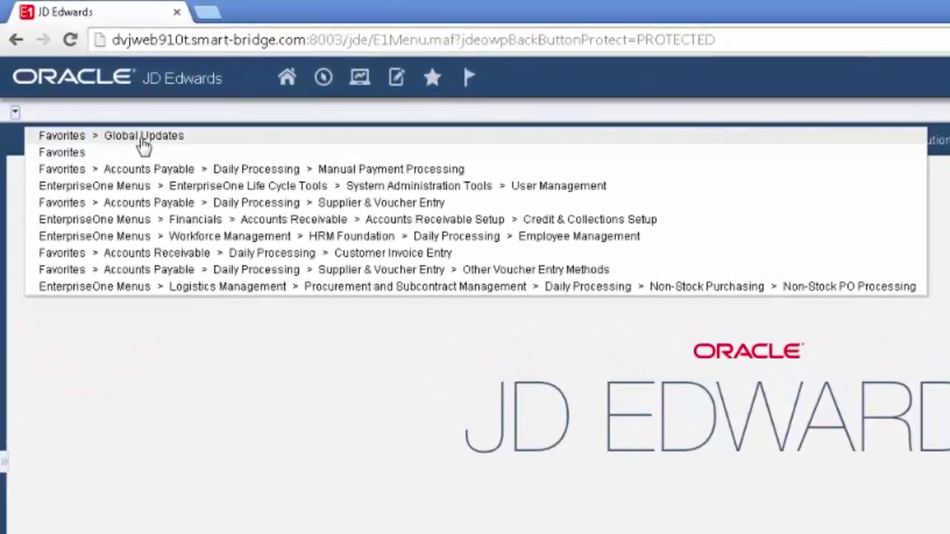
click(143, 139)
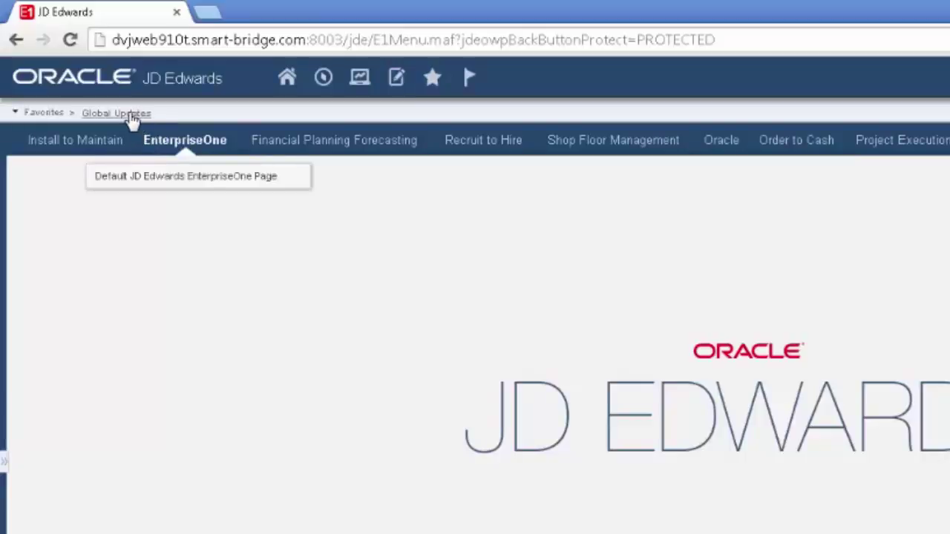
click(131, 115)
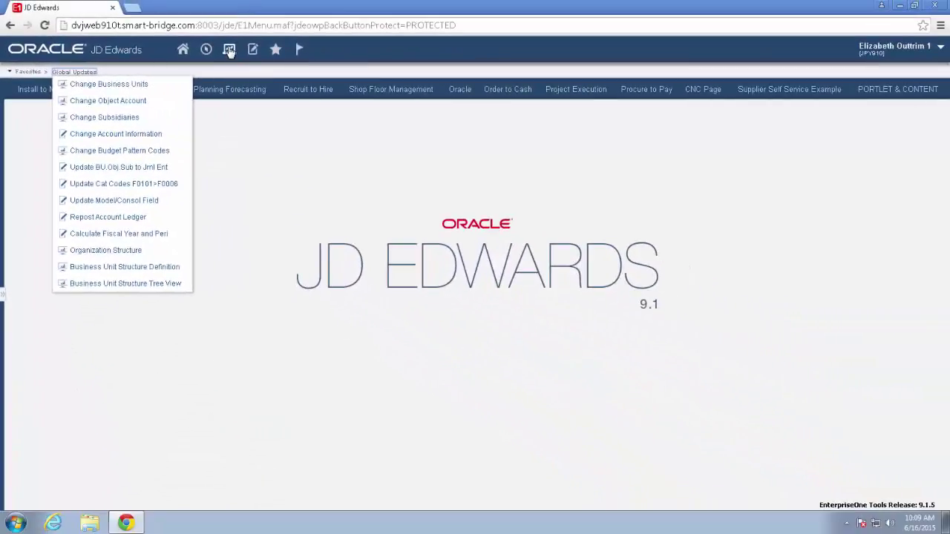
- In Global Business Unit Change, map old business unit 65000 to new business unit 65001
click(230, 49)
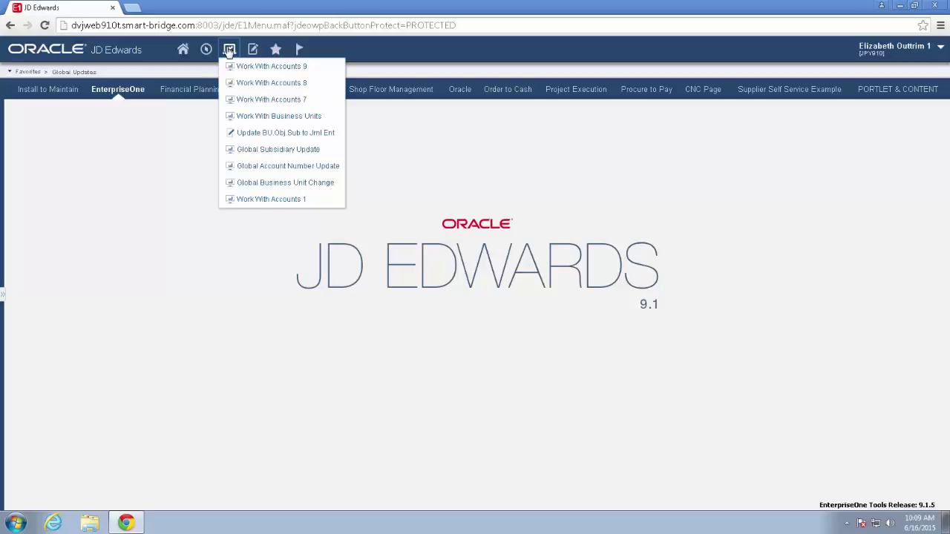
click(285, 183)
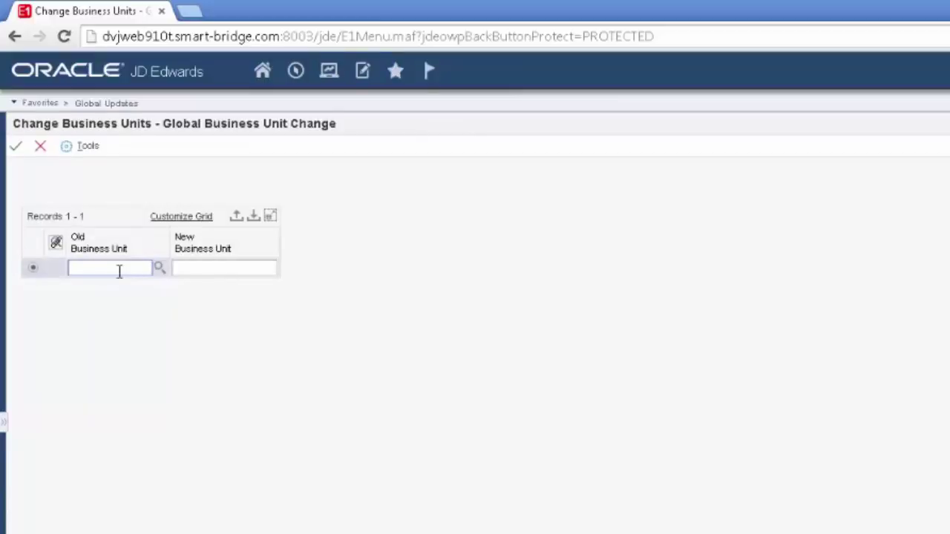
text(65000)
key(Tab)
text(65001)
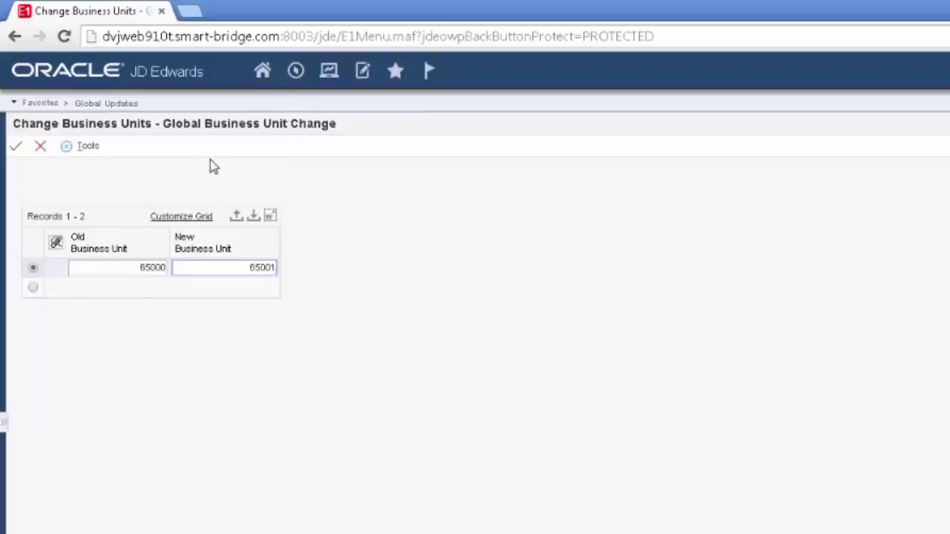
click(330, 73)
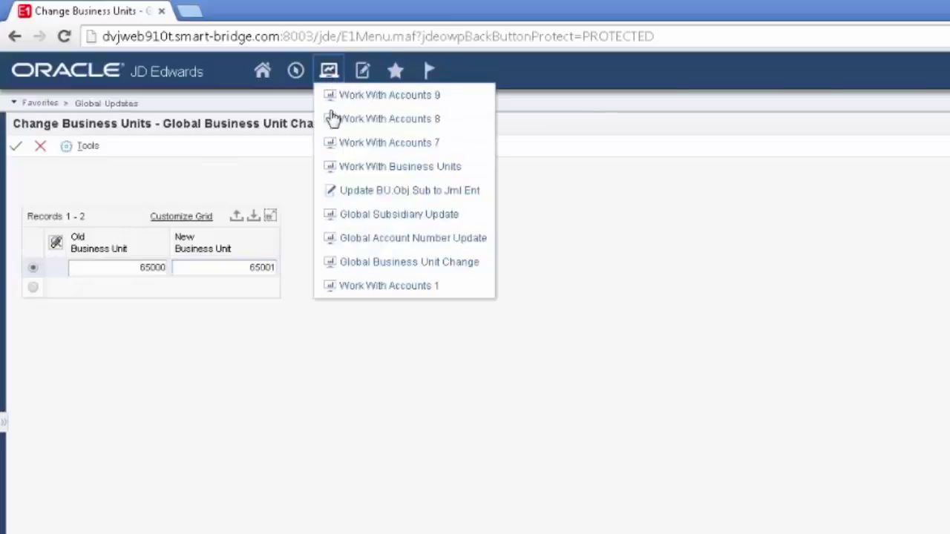
click(366, 170)
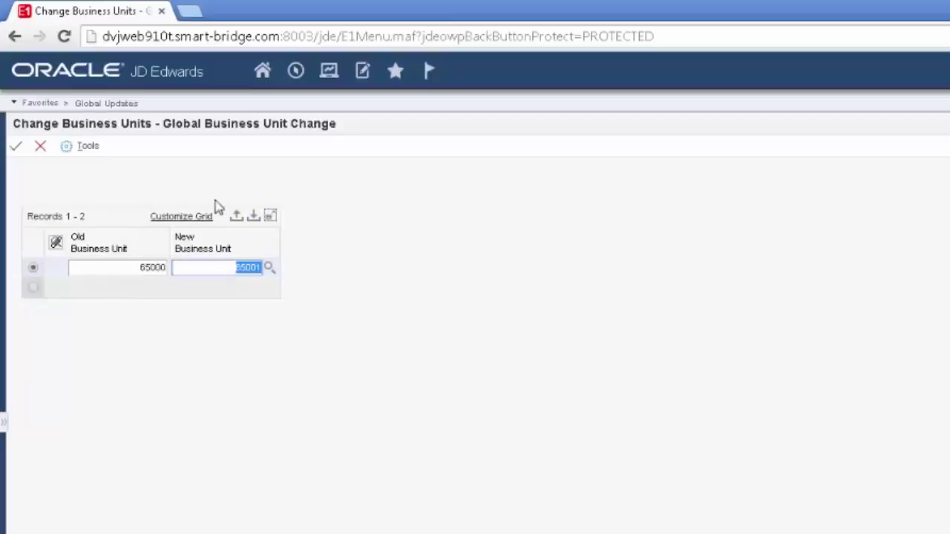
click(253, 216)
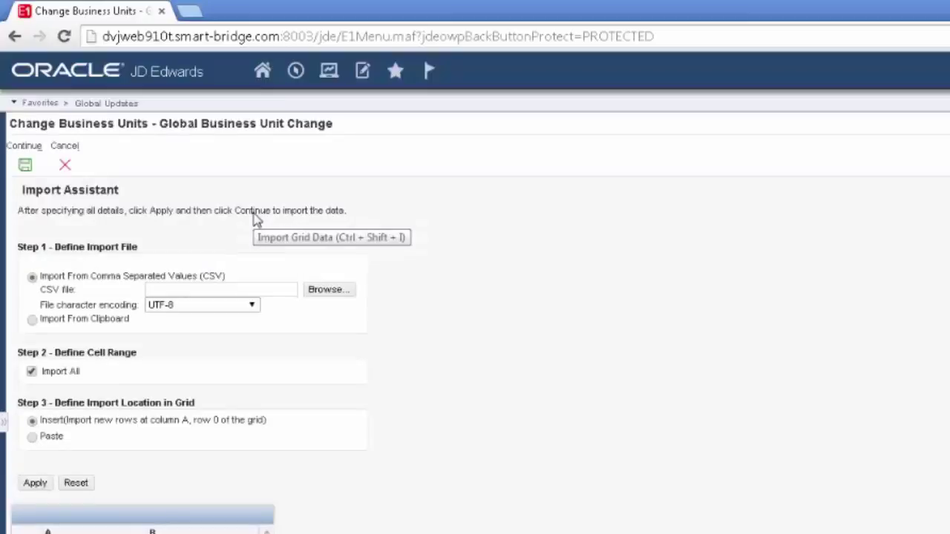
click(65, 167)
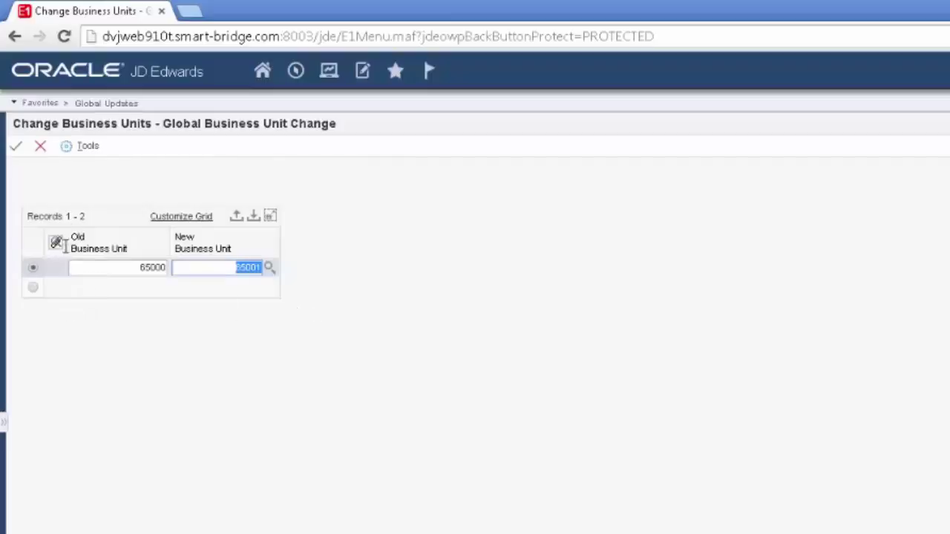
- Cancel the business unit change and switch to the Global Account Number Update form
click(46, 147)
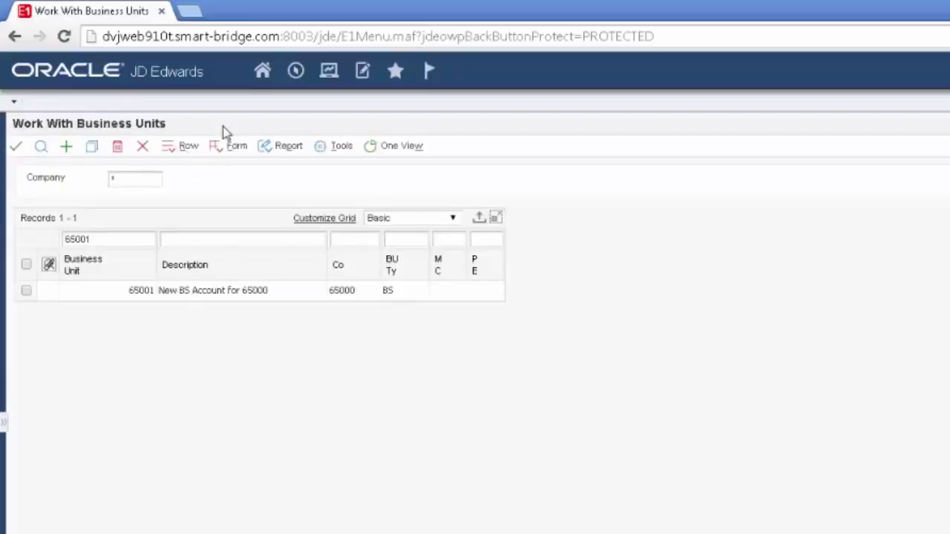
click(330, 71)
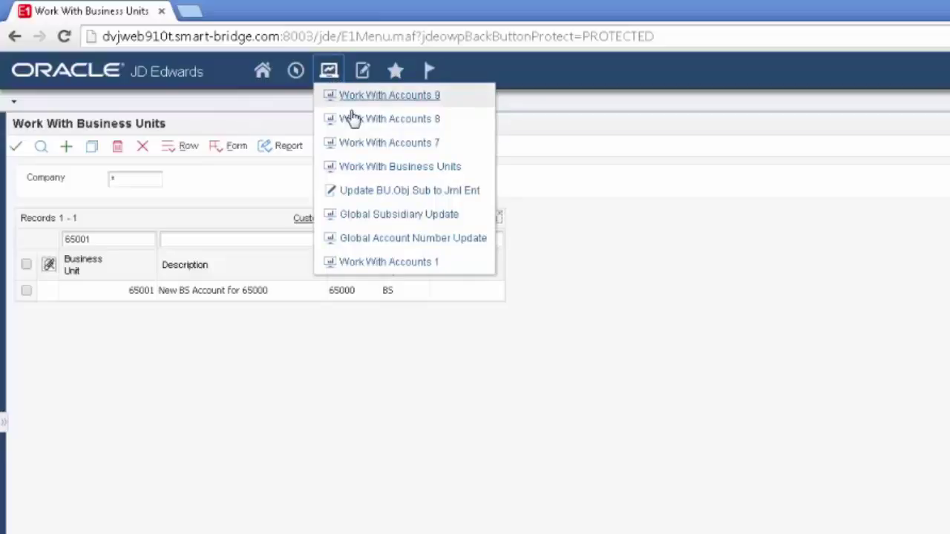
click(412, 239)
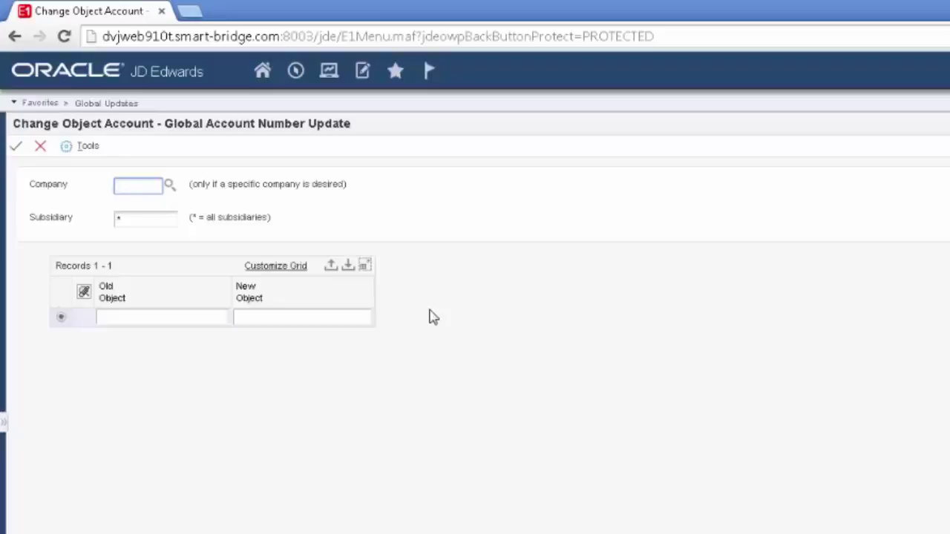
- Enter company 65000 and map old object account 1105 to new object 1106
text(65000)
click(172, 316)
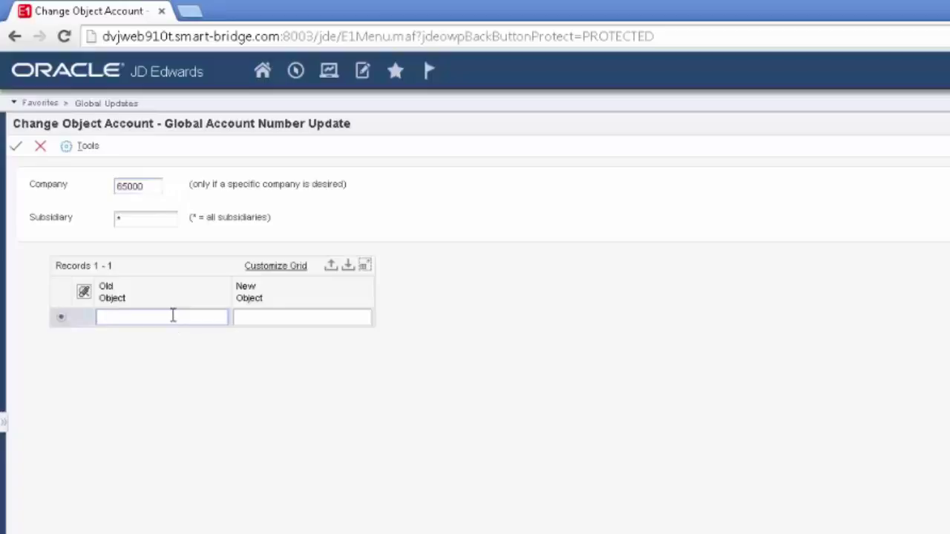
text(1105)
key(Tab)
text(11)
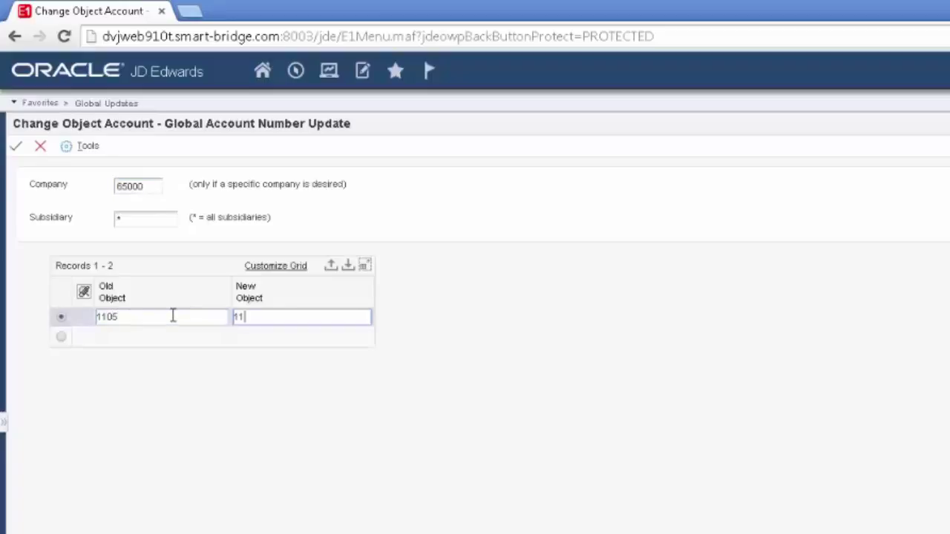
text(06)
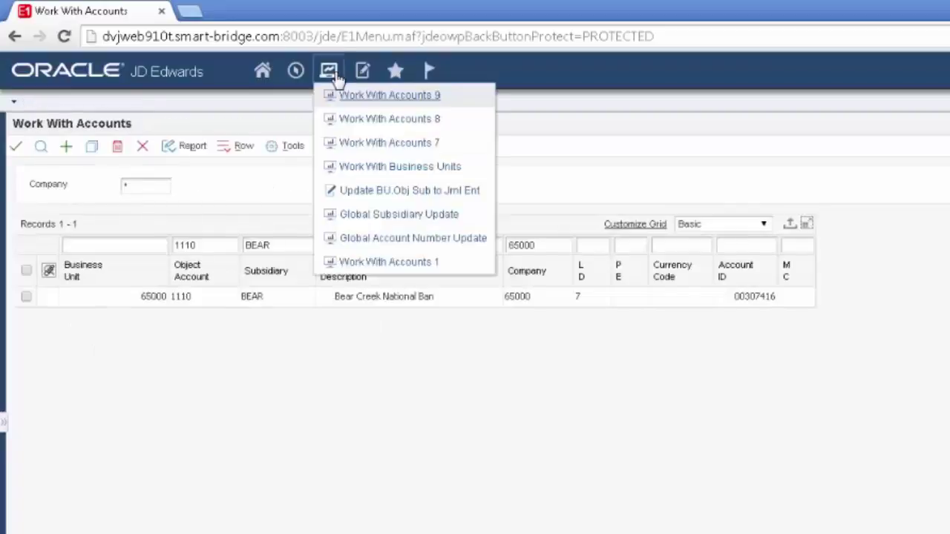
- Switch between the Work With Accounts lists for objects 1105 and 1106 in company 65000
click(329, 70)
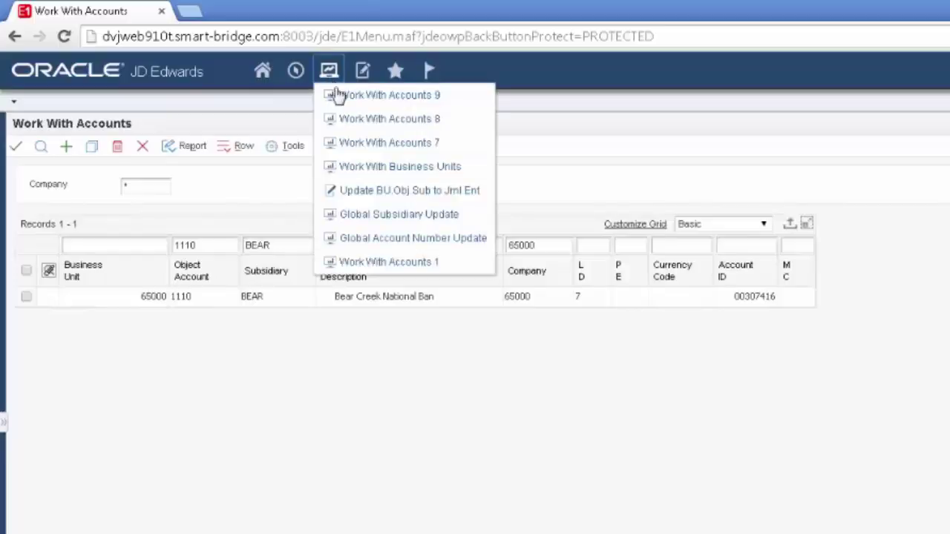
click(353, 128)
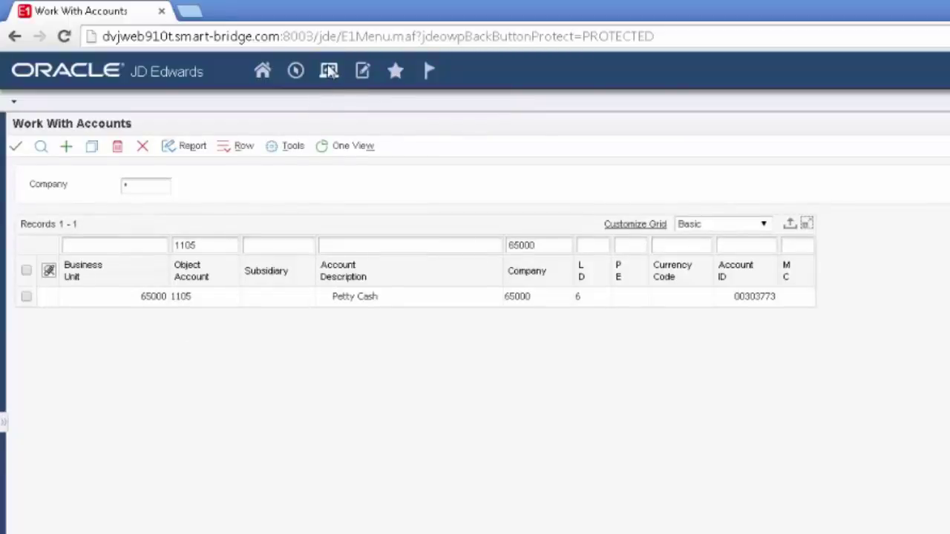
click(331, 71)
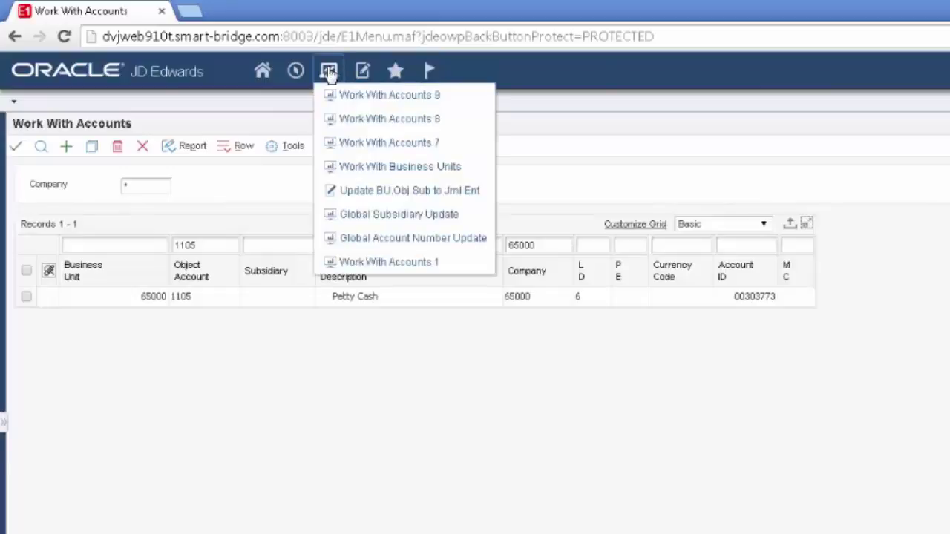
click(363, 105)
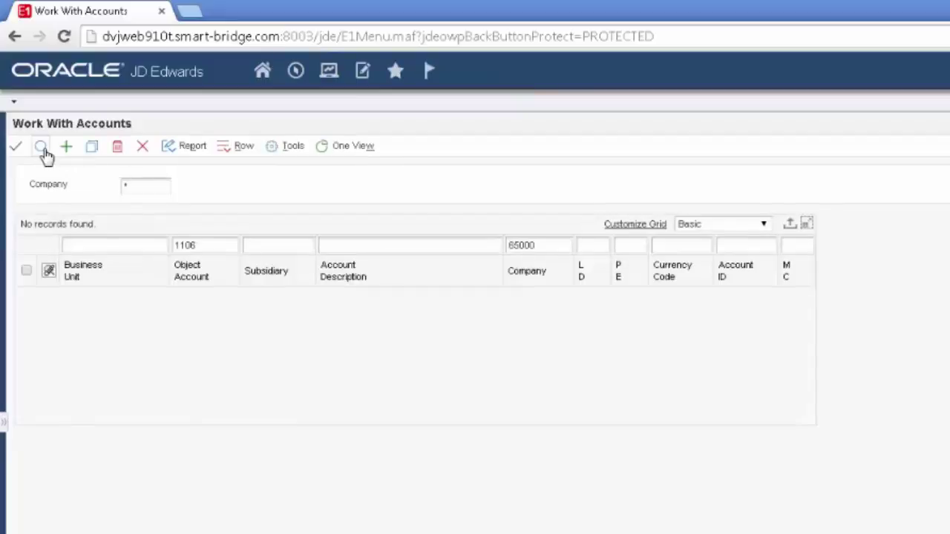
click(331, 72)
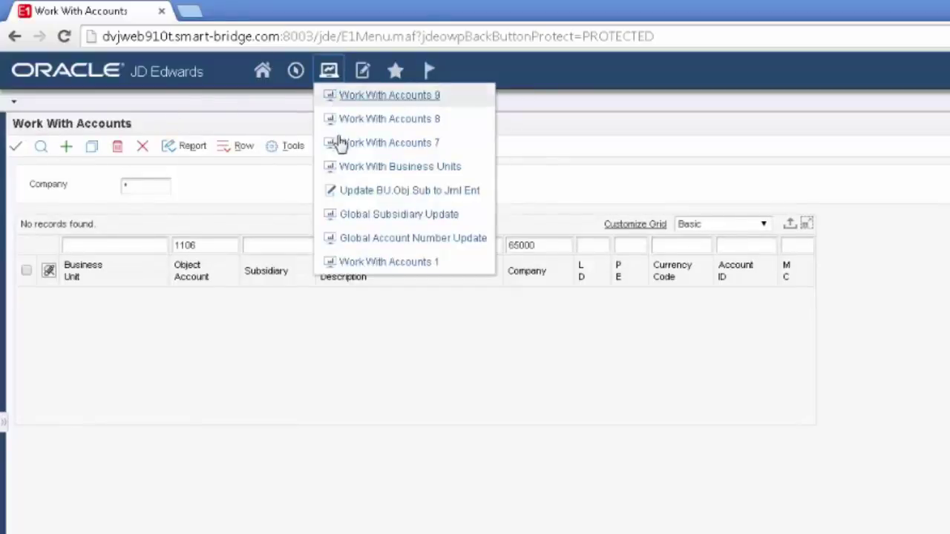
click(384, 245)
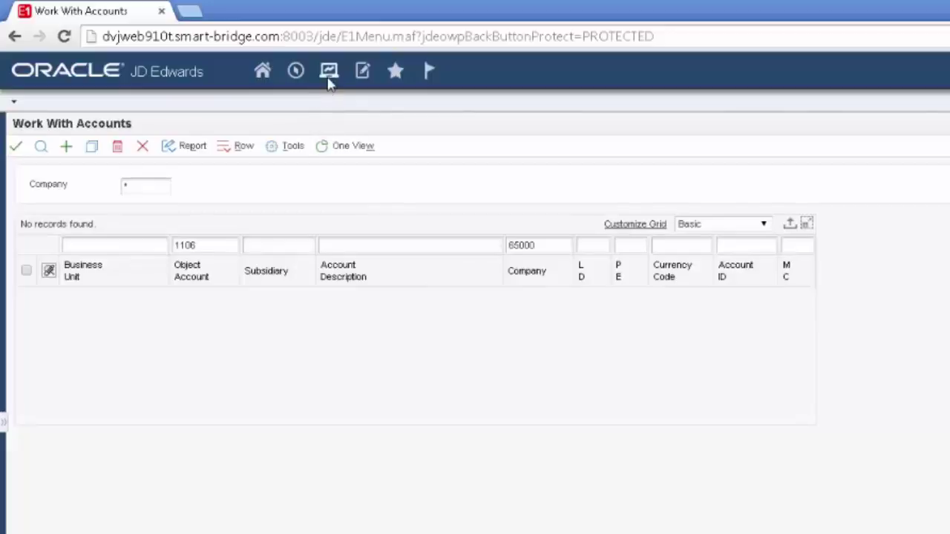
- Open Submitted Job Search with fast path WSJ to check the Global Account Number Update job
click(300, 79)
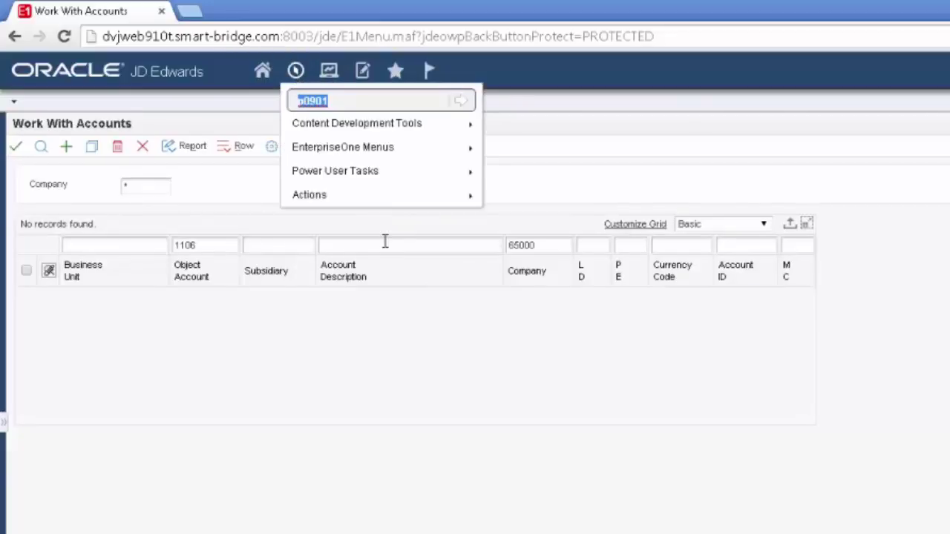
text(ws)
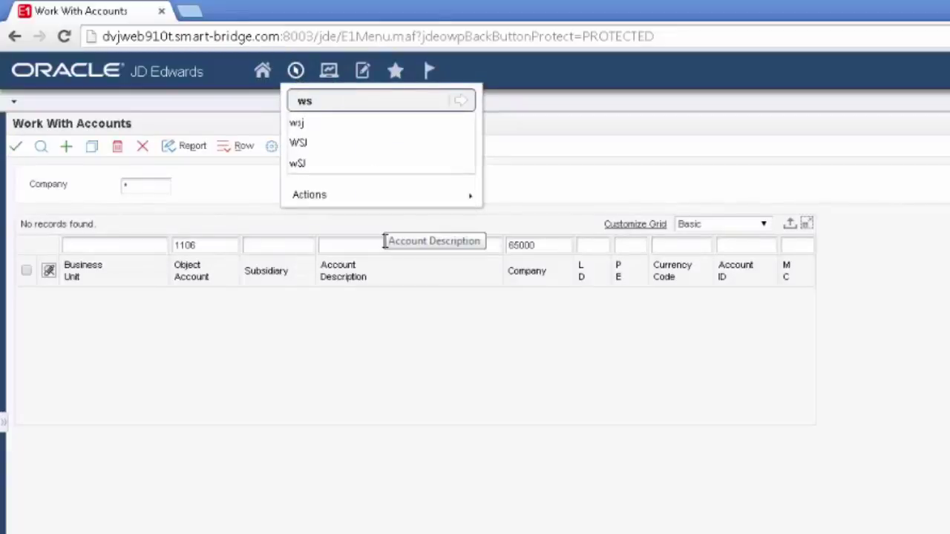
text(j)
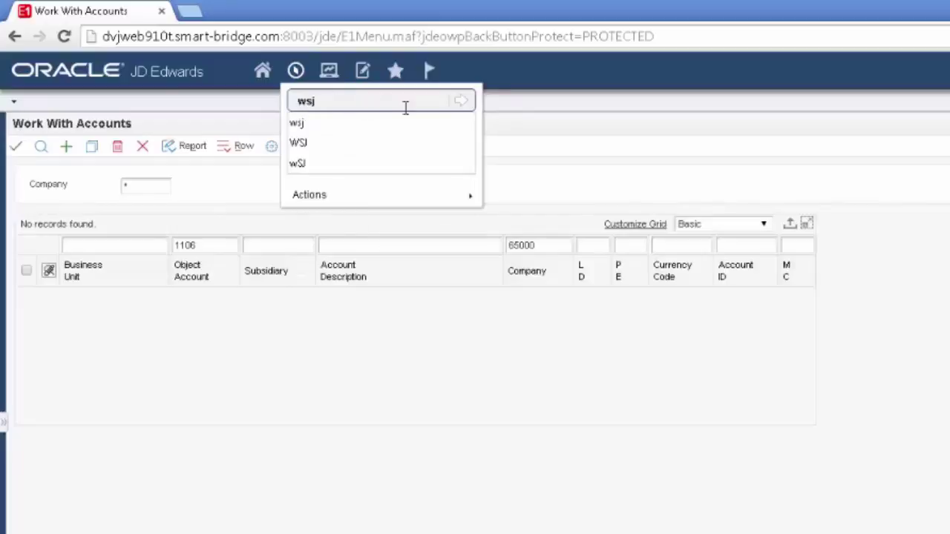
click(460, 100)
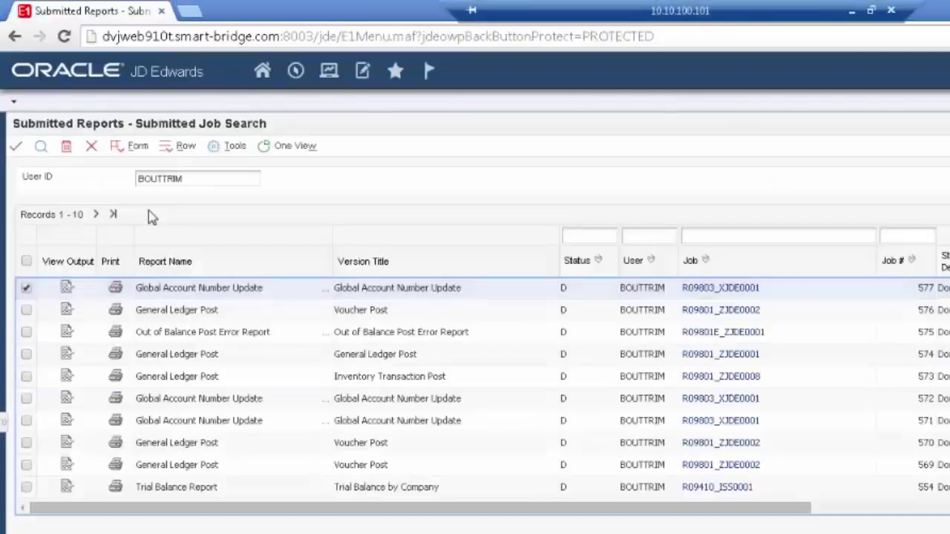
click(329, 71)
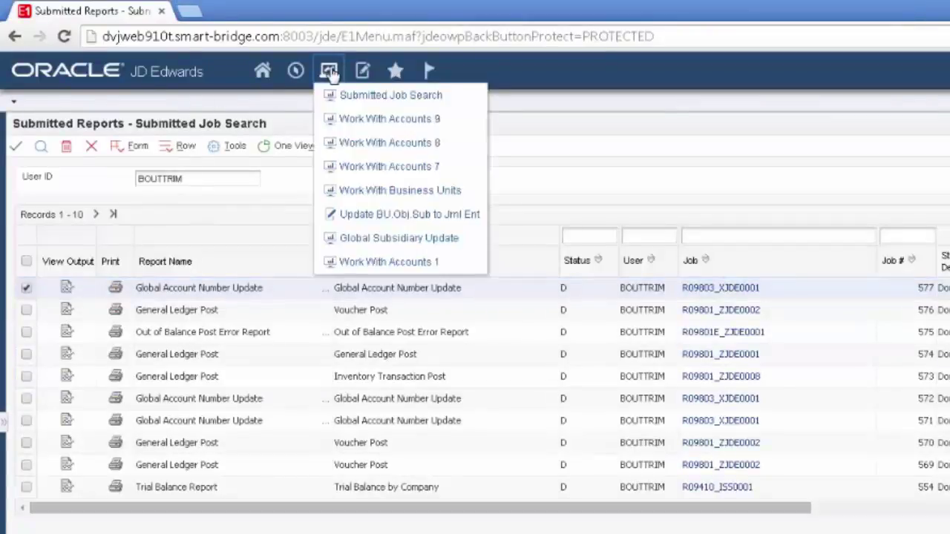
- Rerun the Work With Accounts searches for objects 1106 and 1105 in company 65000
click(387, 120)
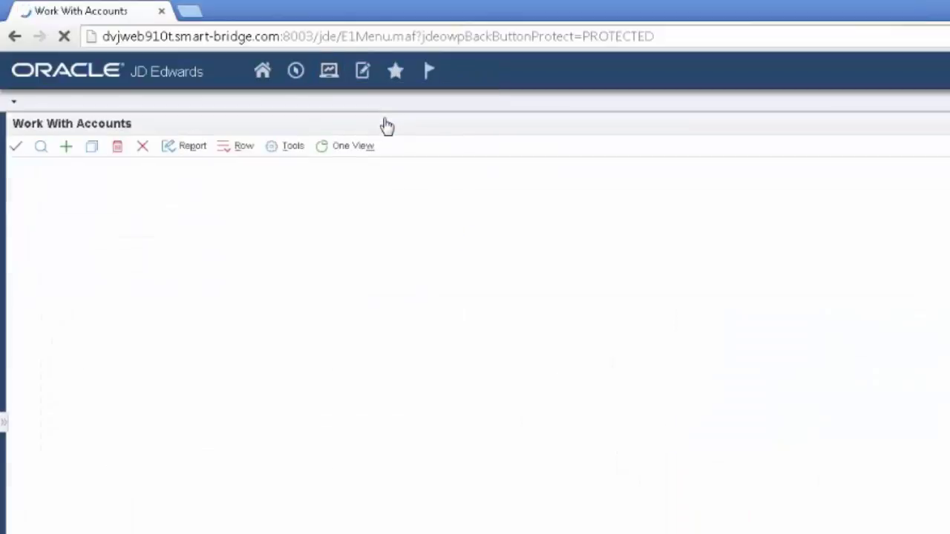
click(38, 152)
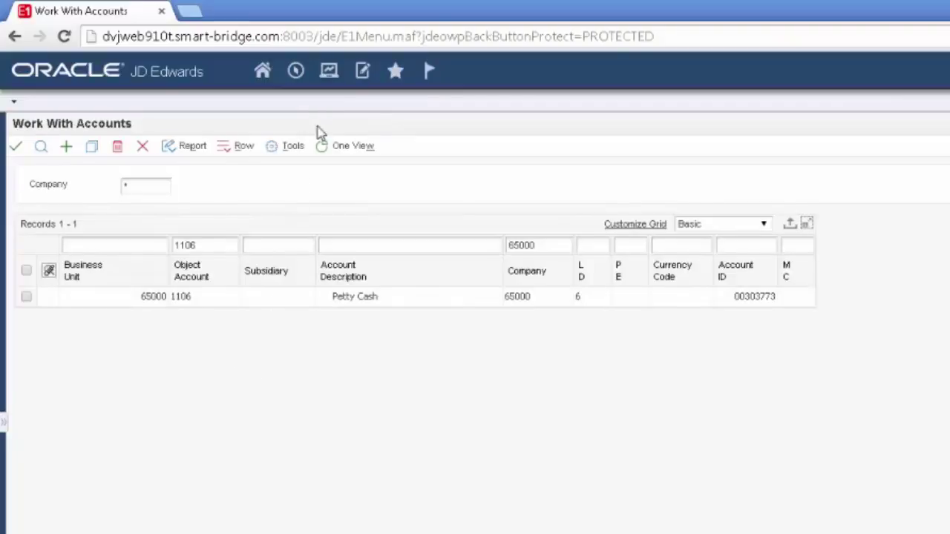
click(330, 75)
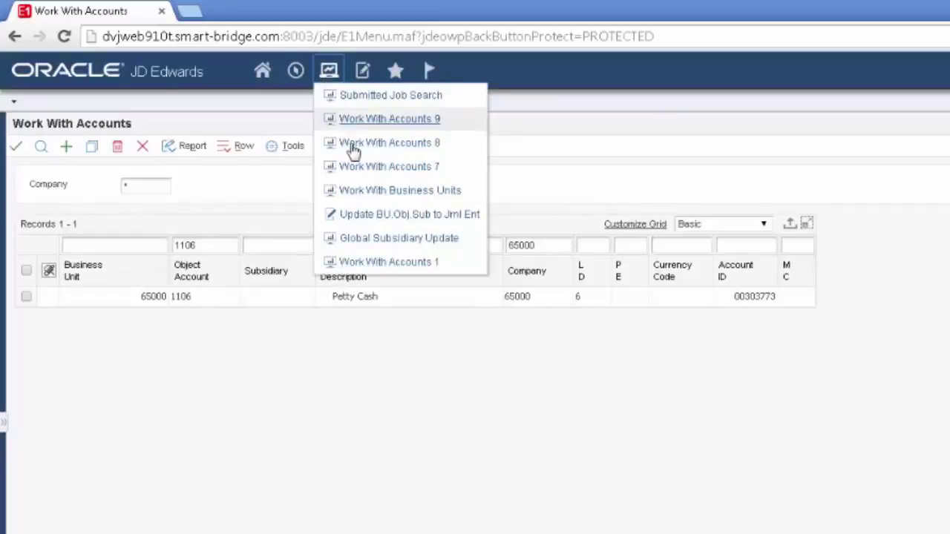
click(354, 145)
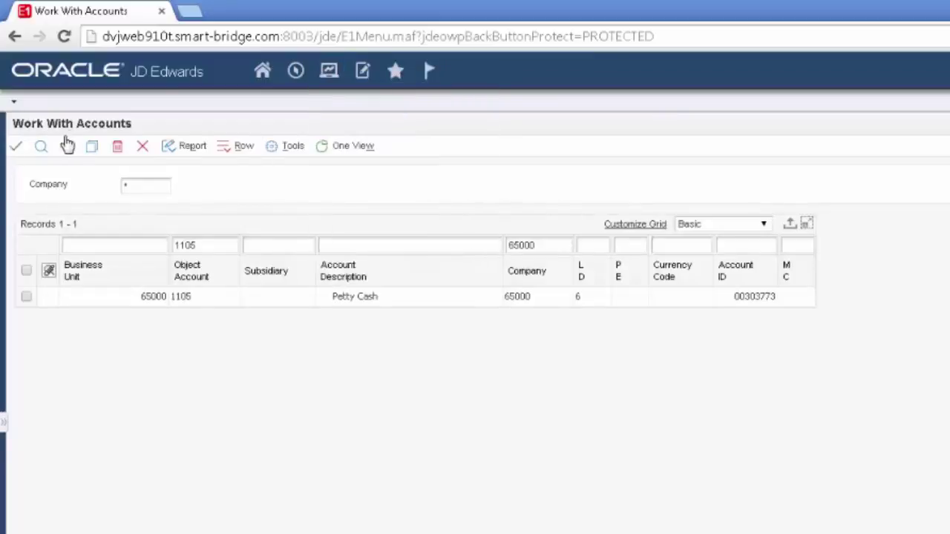
click(42, 147)
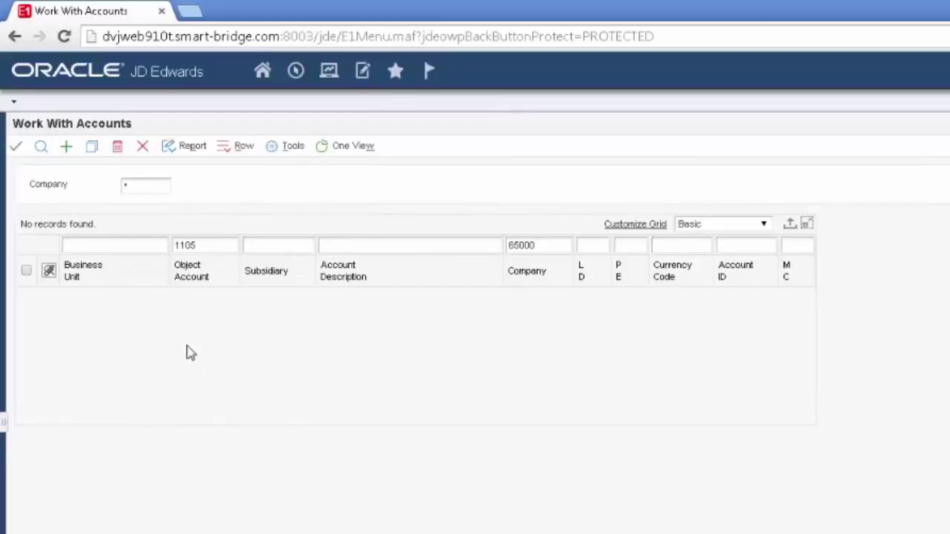
click(330, 75)
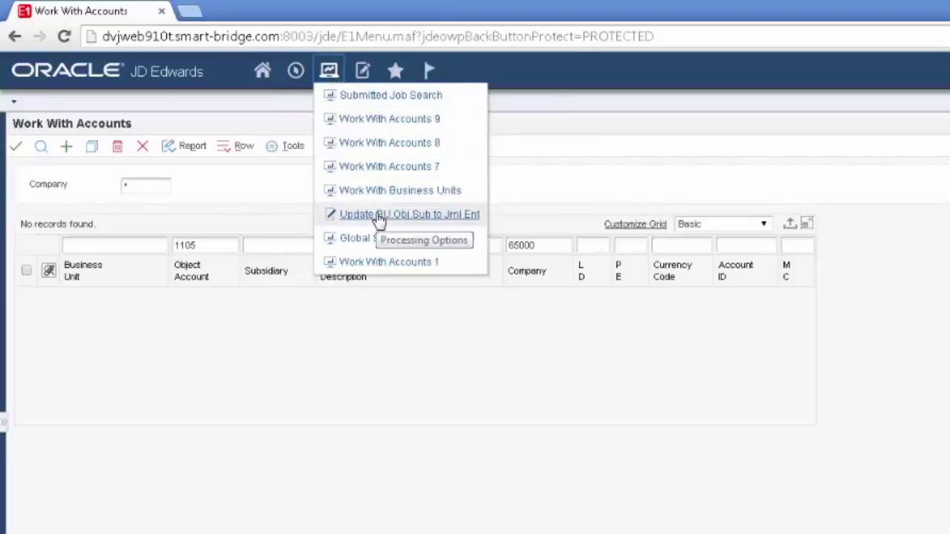
- In Global Subsidiary Update, enter company 65000 with old subsidiary BEAR and new subsidiary BW
click(379, 242)
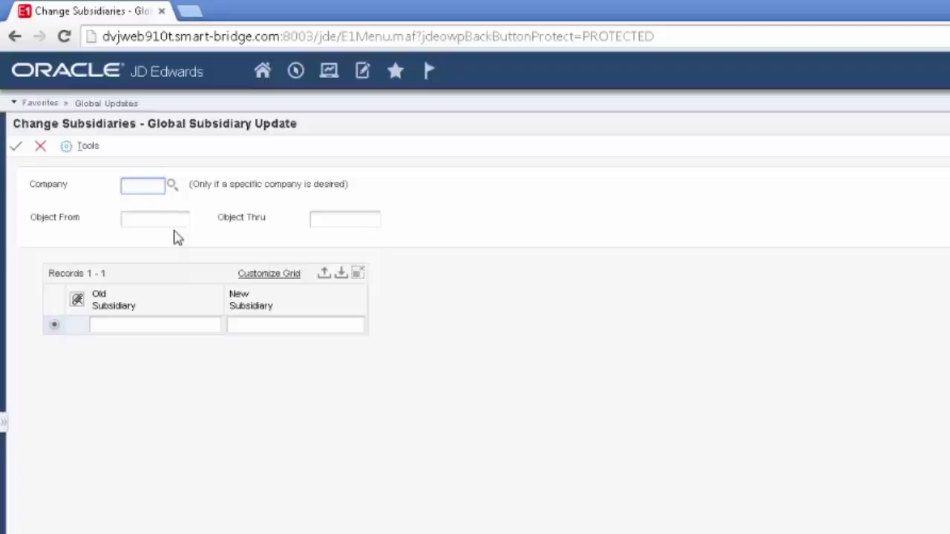
text(65000)
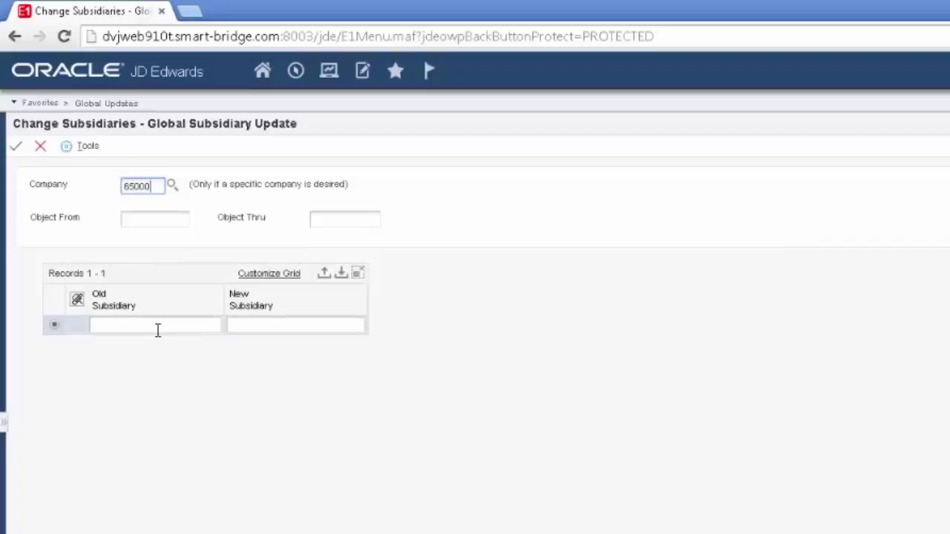
click(158, 331)
text(bear)
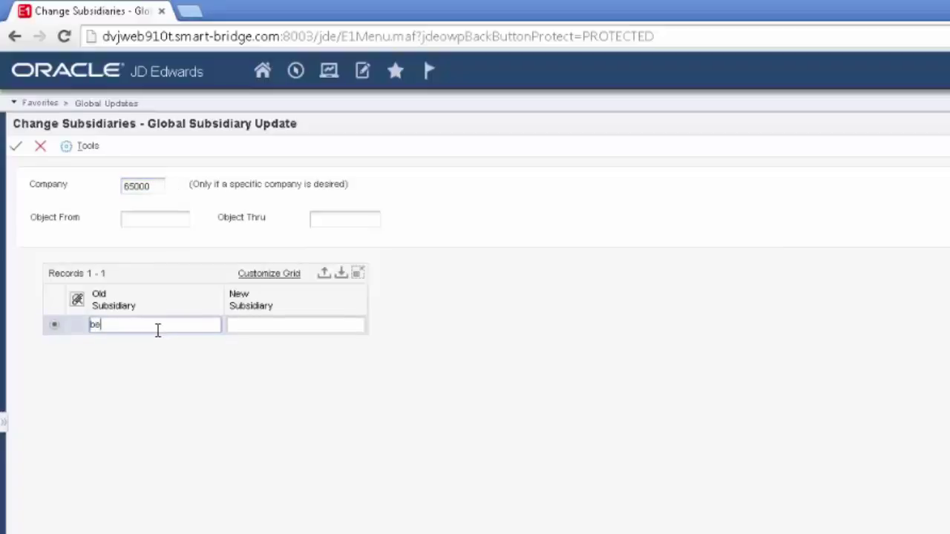
click(288, 321)
text(bw)
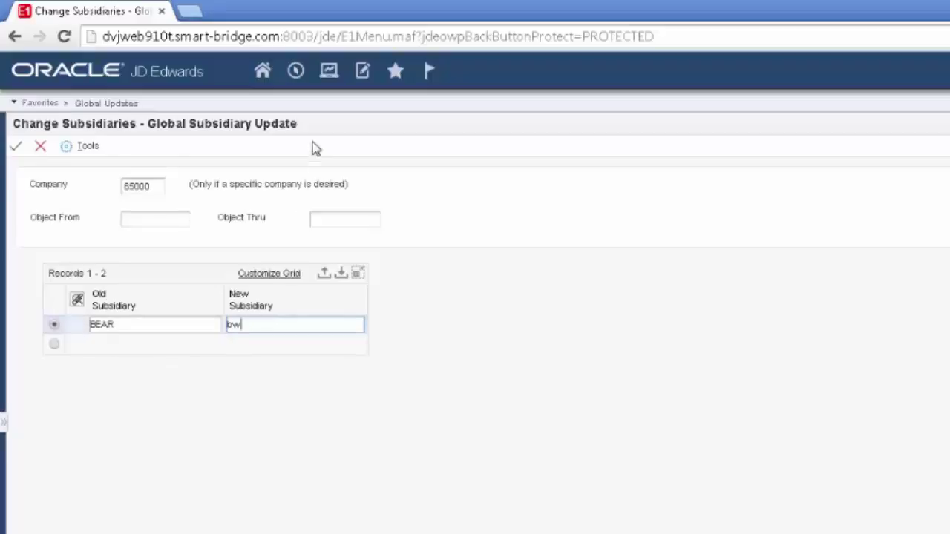
- Filter Work With Accounts to subsidiary BEAR and company 65000, finding the Bear Creek National Bank account
click(330, 72)
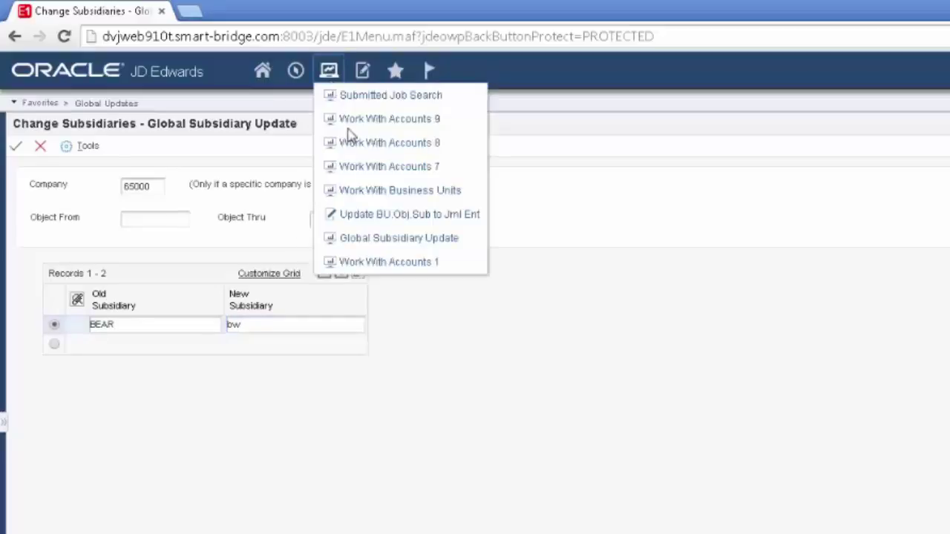
click(383, 264)
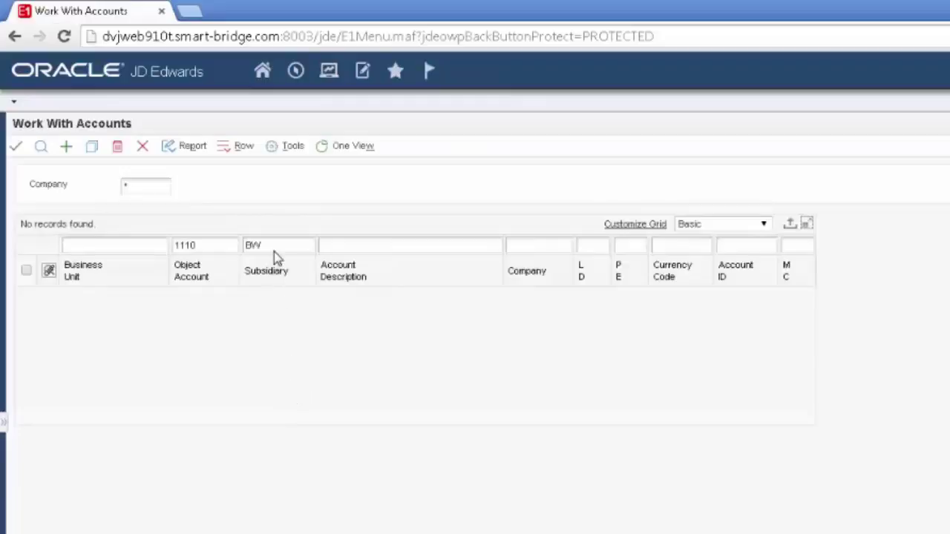
click(41, 147)
click(273, 242)
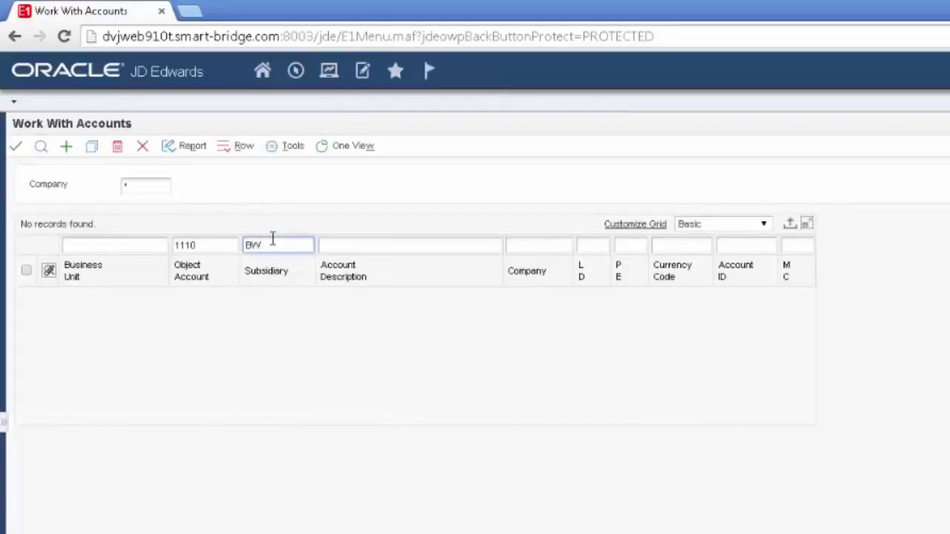
key(BackSpace)
text(ear)
key(Return)
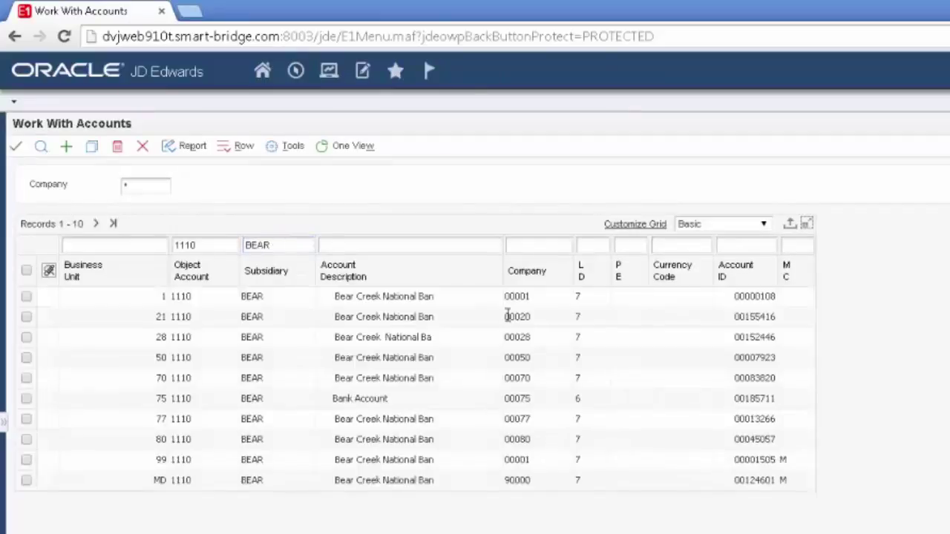
click(547, 242)
text(65000)
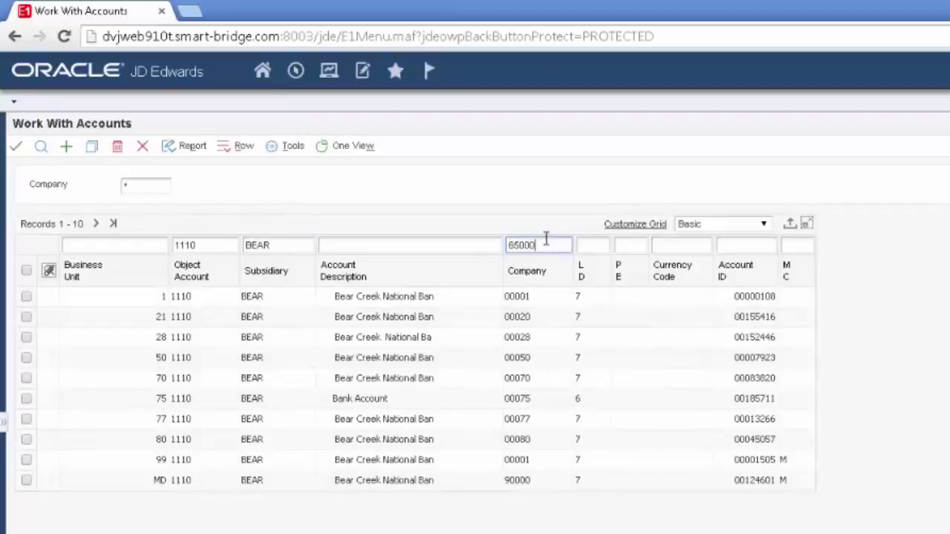
key(Return)
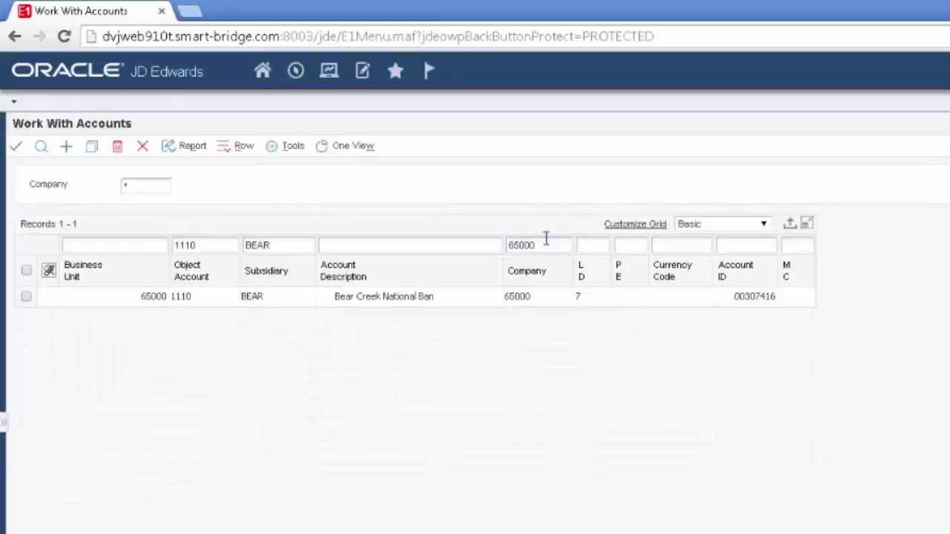
click(327, 69)
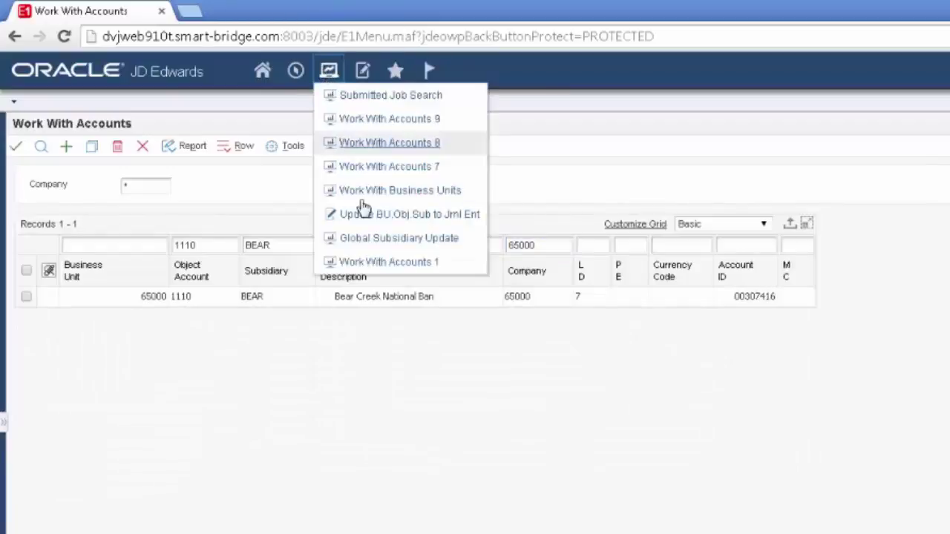
- Limit the subsidiary update to object range 1110 through 1110 and submit it with printer selection
click(375, 239)
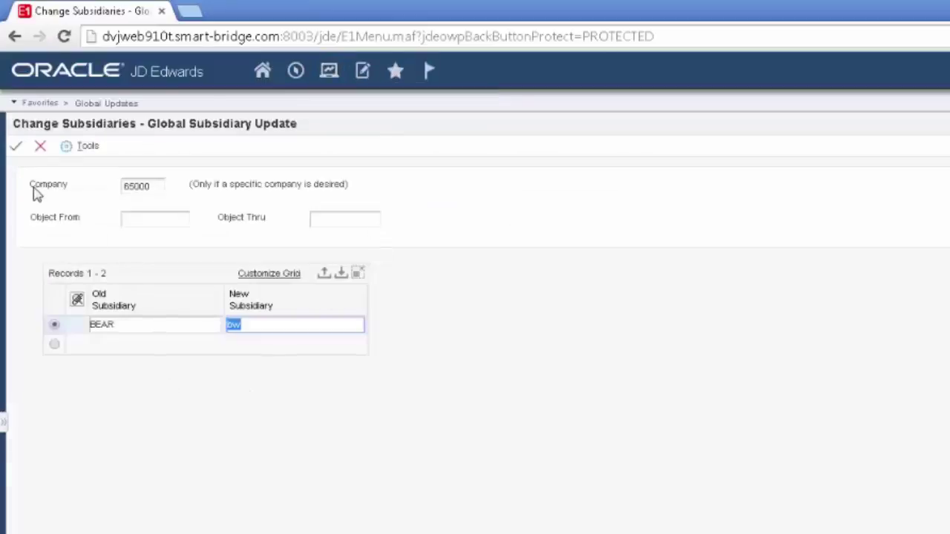
click(156, 218)
text(1110)
key(Tab)
text(1110)
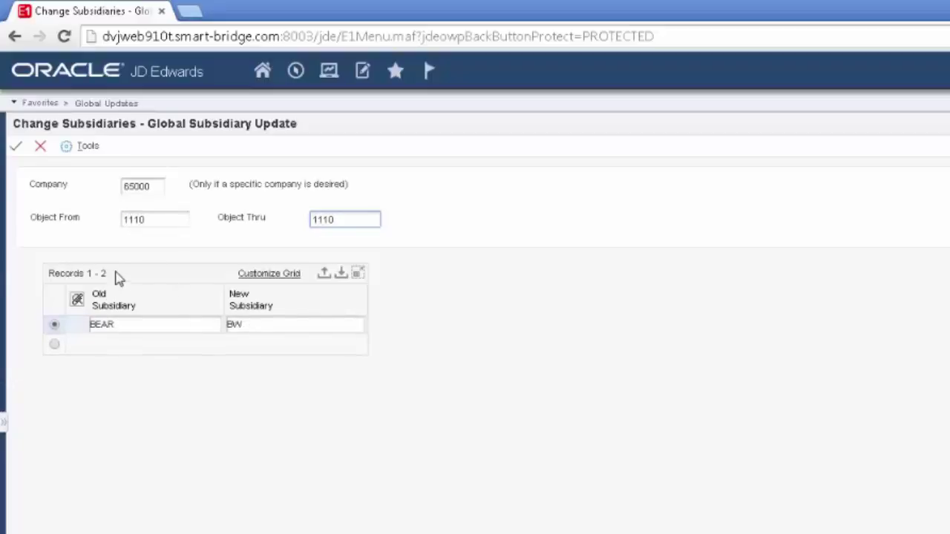
click(21, 150)
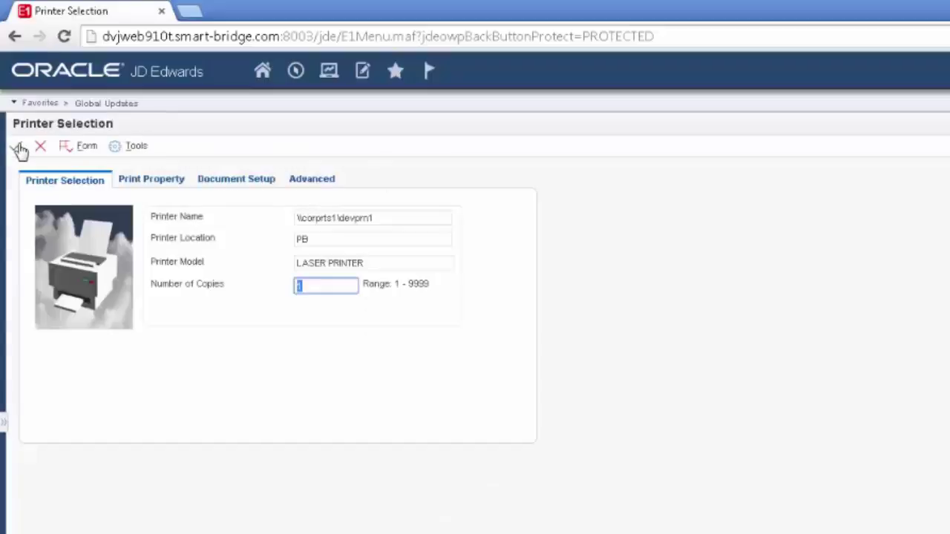
click(17, 150)
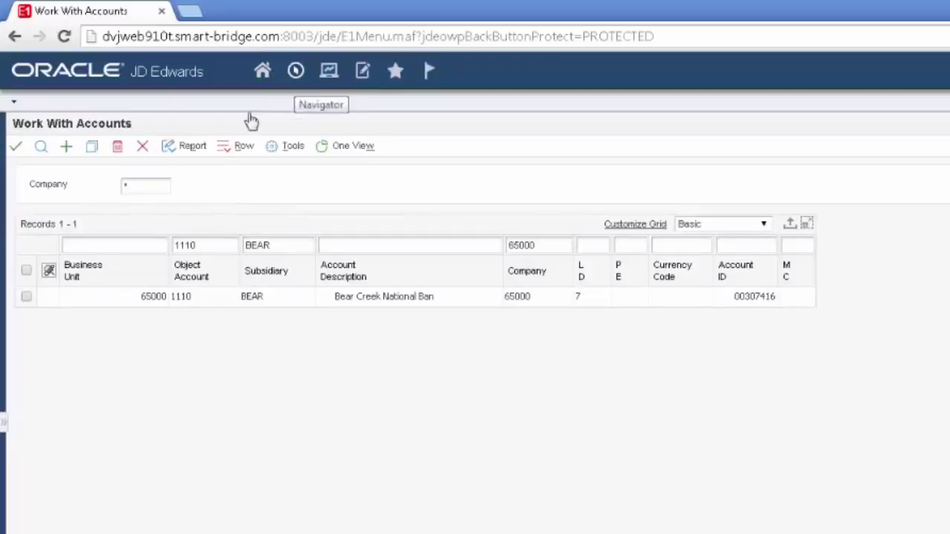
- Change the Subsidiary filter from BEAR to BW to find account 1110 Bear Creek National Bank
click(41, 149)
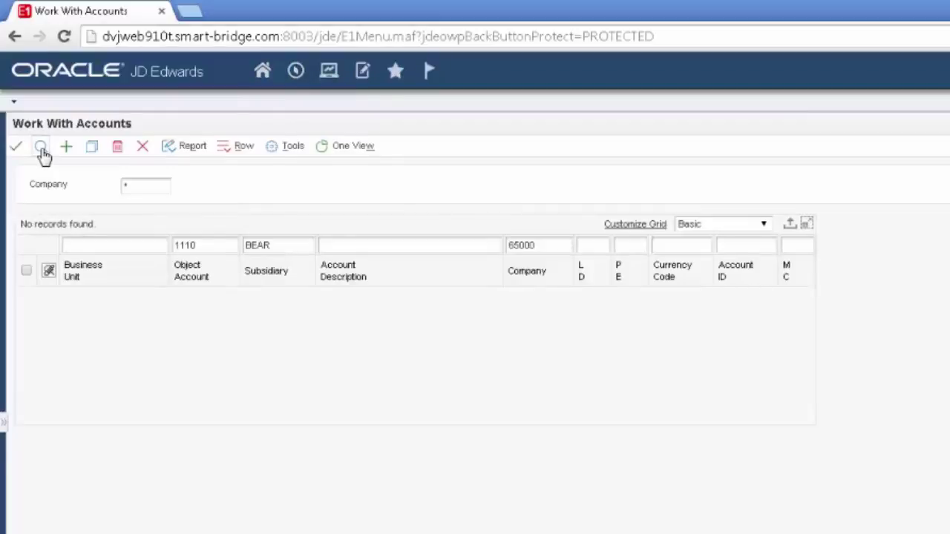
click(270, 245)
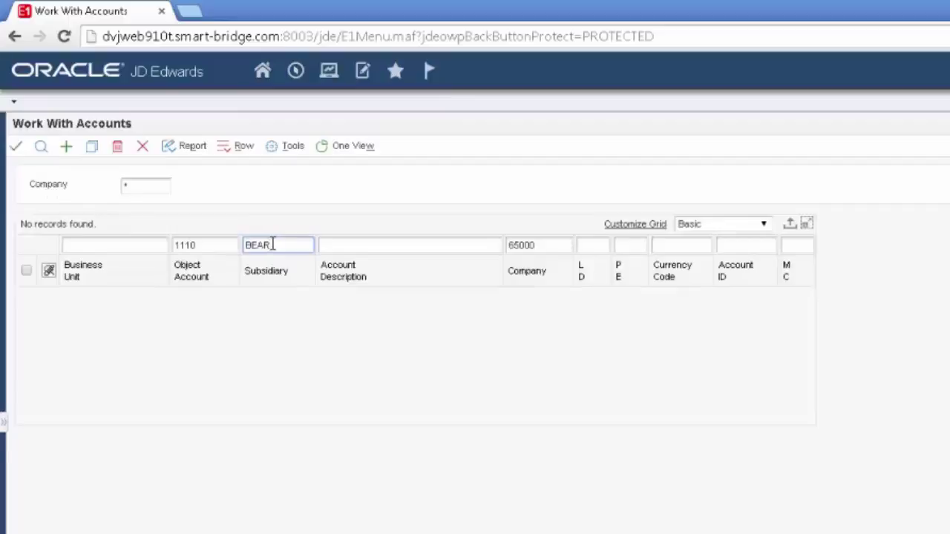
key(BackSpace)
key(BackSpace)
key(BackSpace)
key(BackSpace)
text(bw)
key(Return)
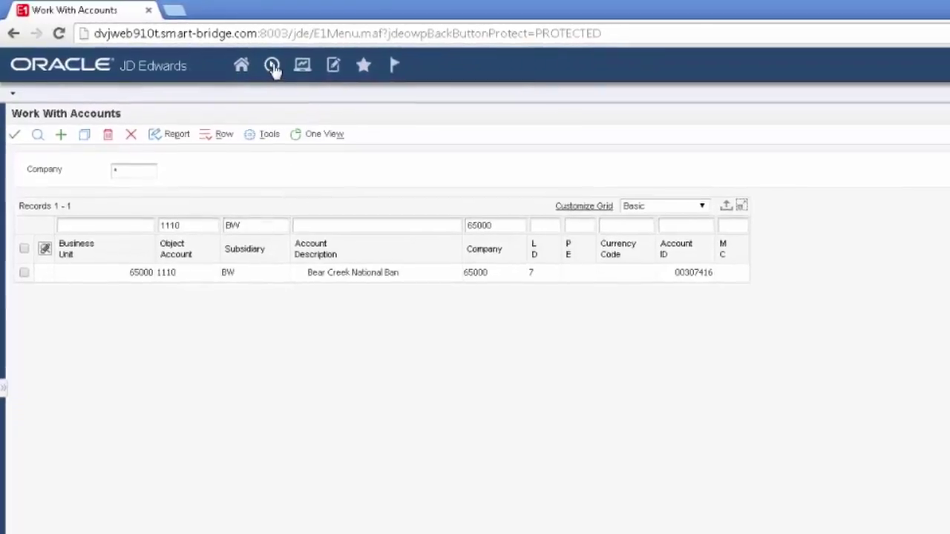
- In Data Browser, list F0911 ledger rows for business unit 65000, object 1110, subsidiary BEAR
click(270, 66)
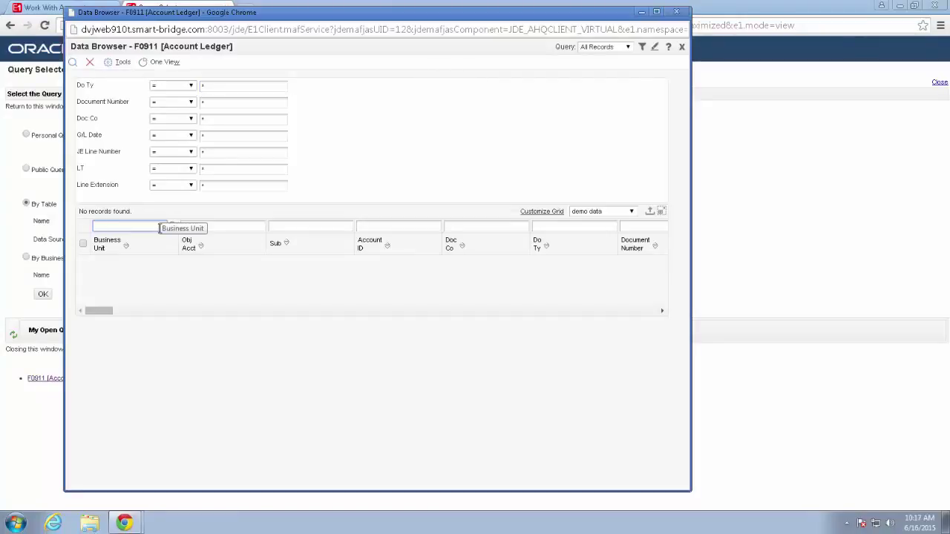
text(65000)
key(Tab)
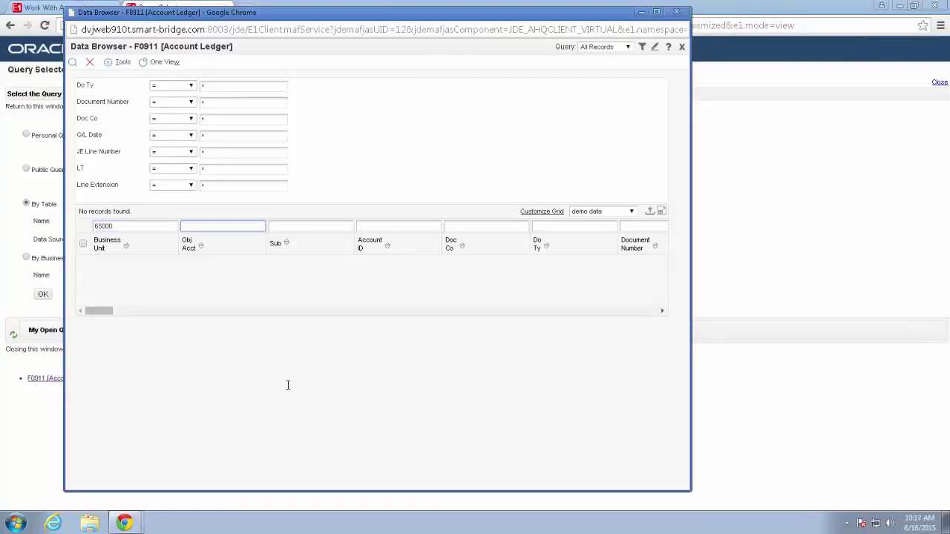
text(1110)
key(Tab)
text(be)
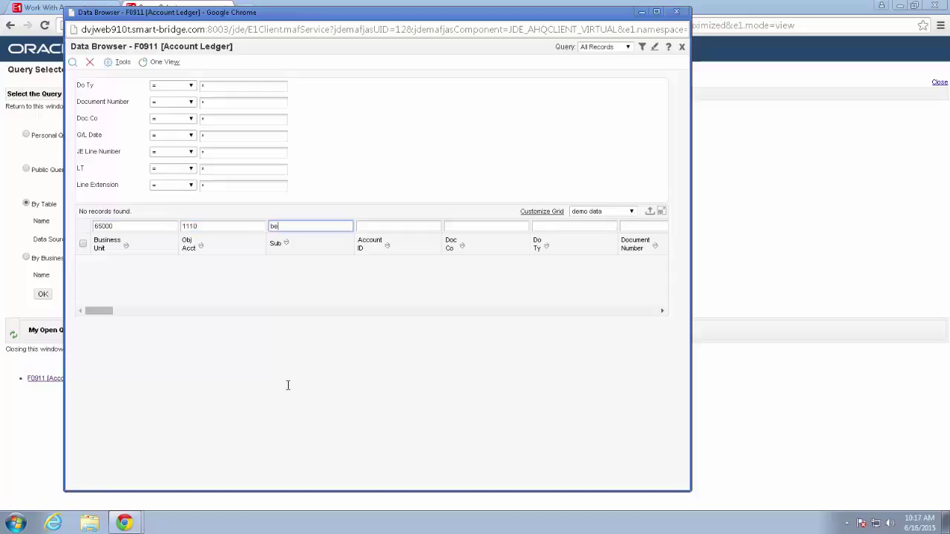
text(ar)
key(Return)
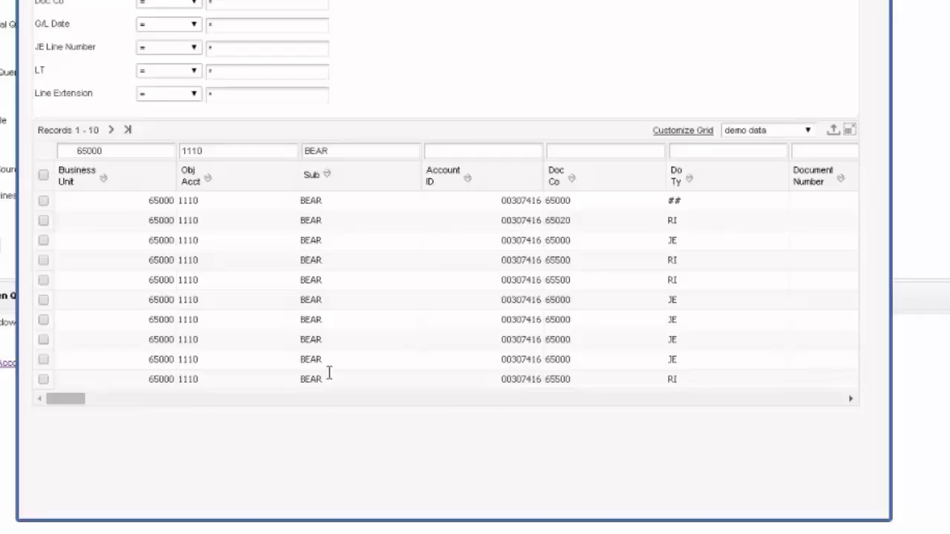
- Enter table F0902 in the Query Selector name field
click(17, 195)
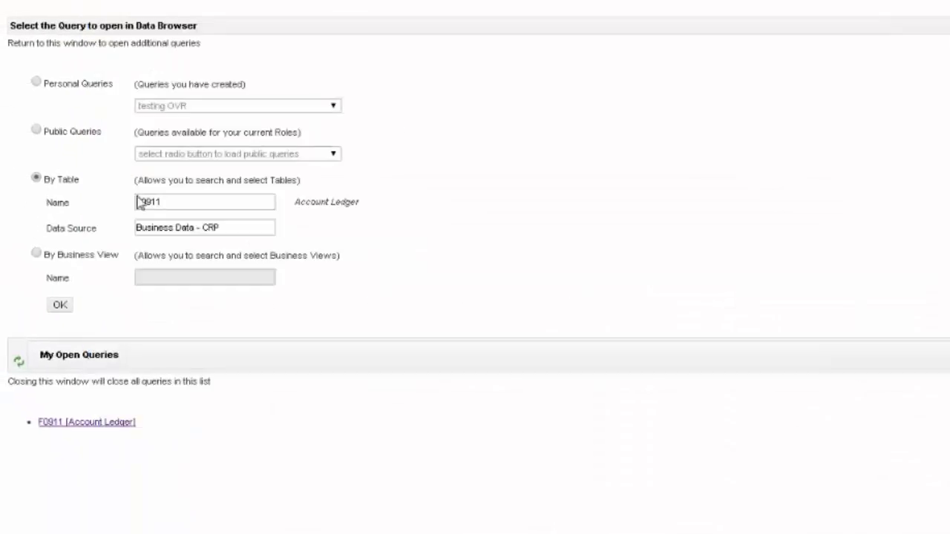
click(192, 203)
text(f0902)
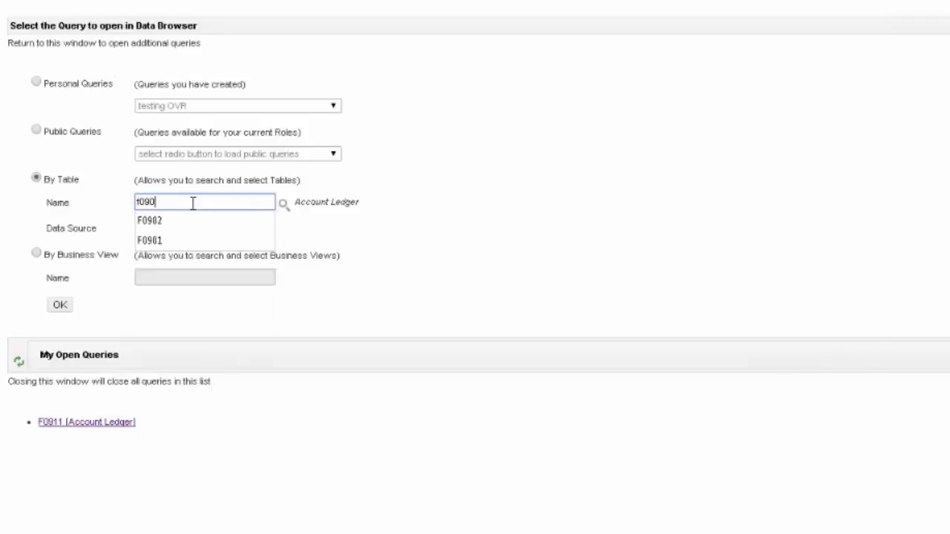
- Query F0902 balances for 65000, 1110, subsidiary BEAR, then minimize the Data Browser window
click(60, 305)
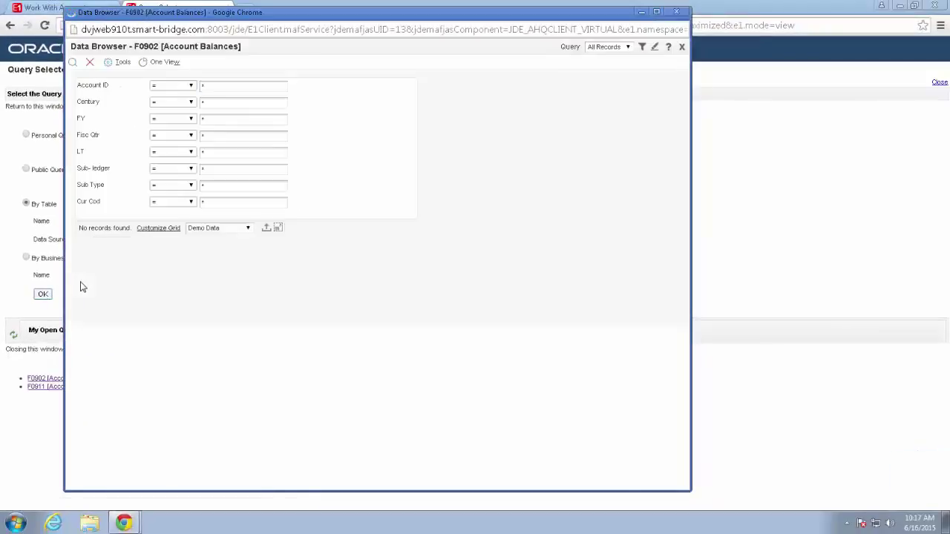
click(147, 244)
text(65000)
key(Tab)
text(1110)
key(Tab)
text(BEAR)
key(Return)
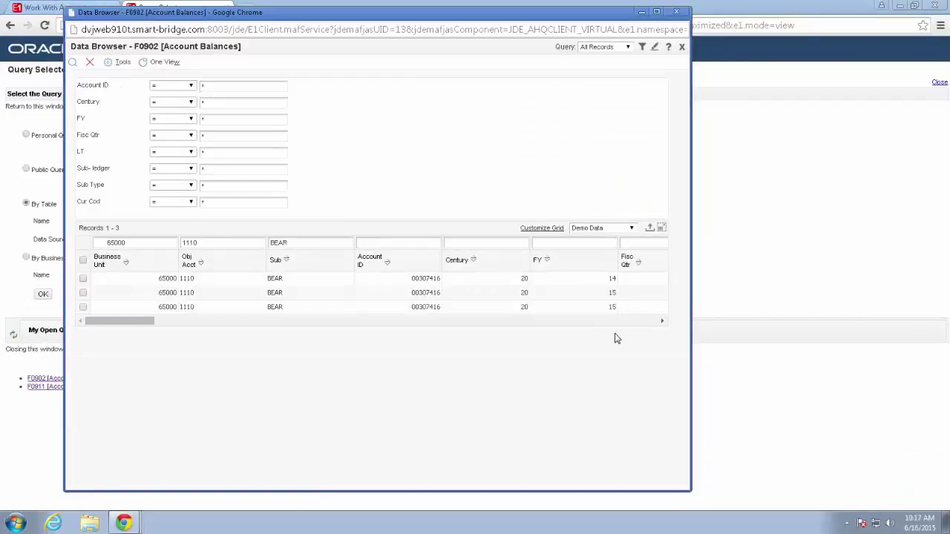
click(641, 12)
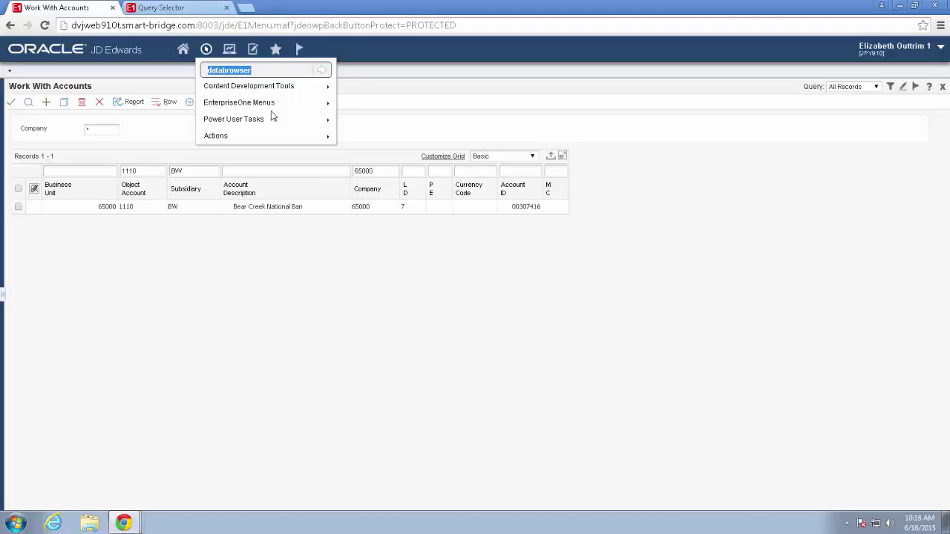
- Launch Update BU.Obj.Sub to Jrnl Ent with processing options, review the Mode tab, and accept
click(230, 51)
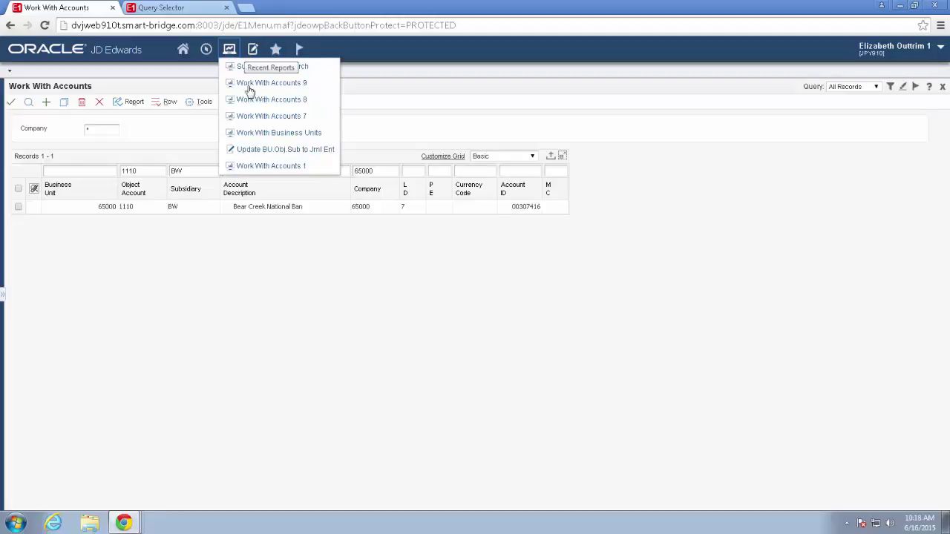
click(256, 154)
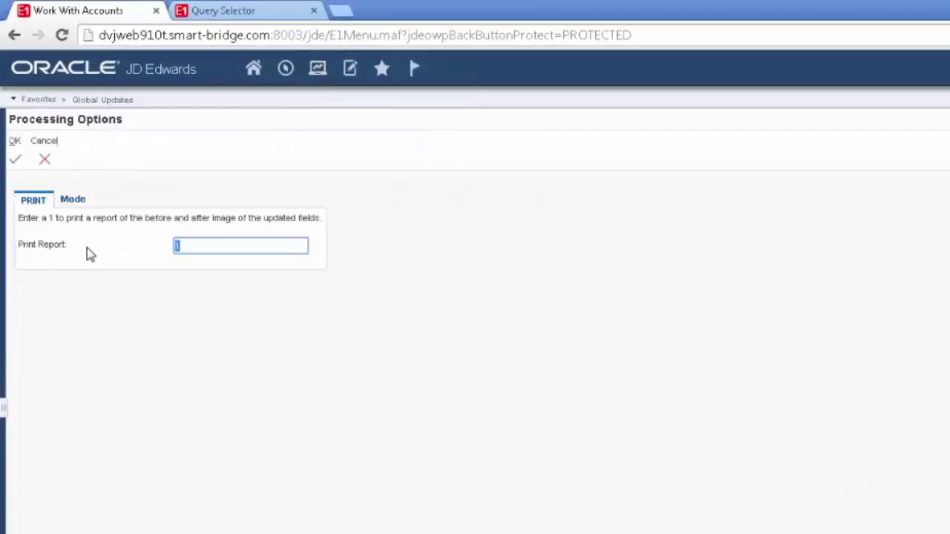
click(73, 200)
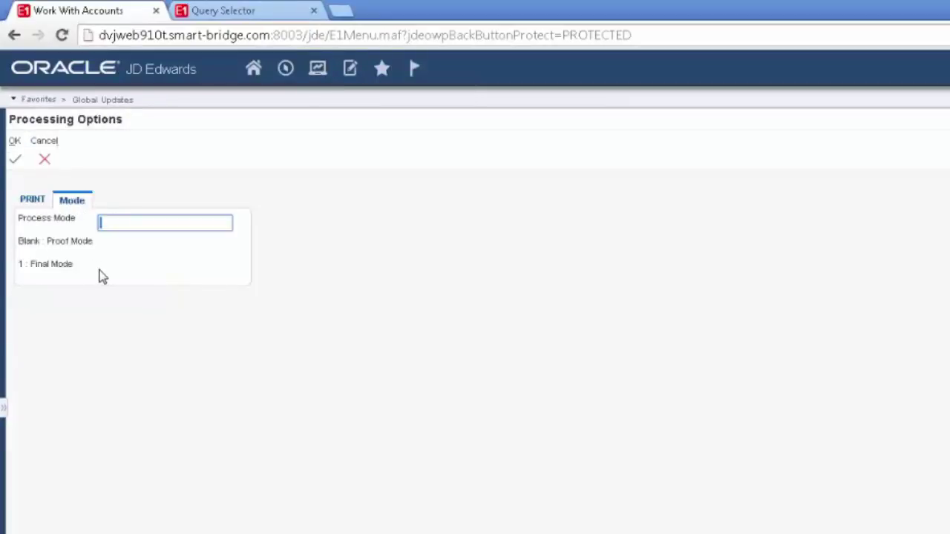
click(15, 160)
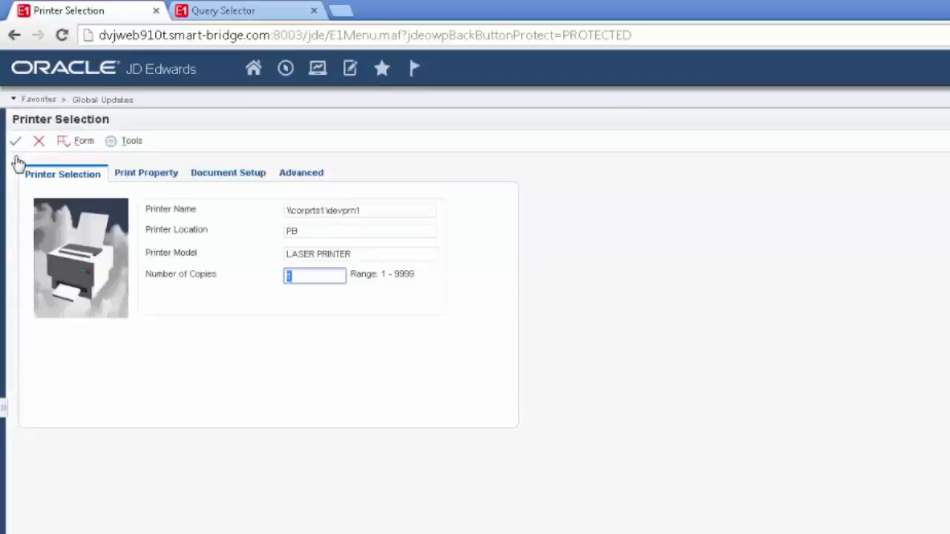
- Submit the journal entry update job with the default printer
click(18, 142)
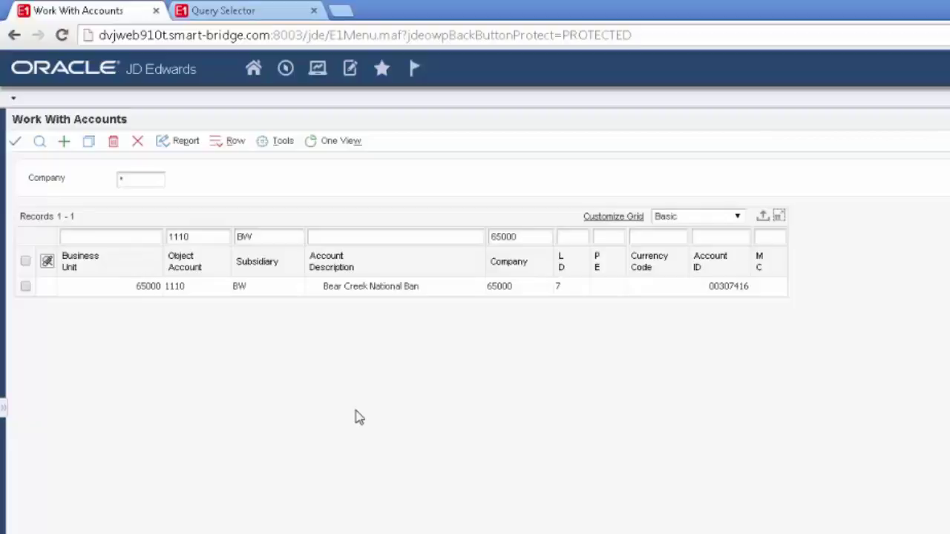
- Refresh Submitted Job Search and download the output of done job 579, Global Update BU/OBJ/SUB
click(319, 72)
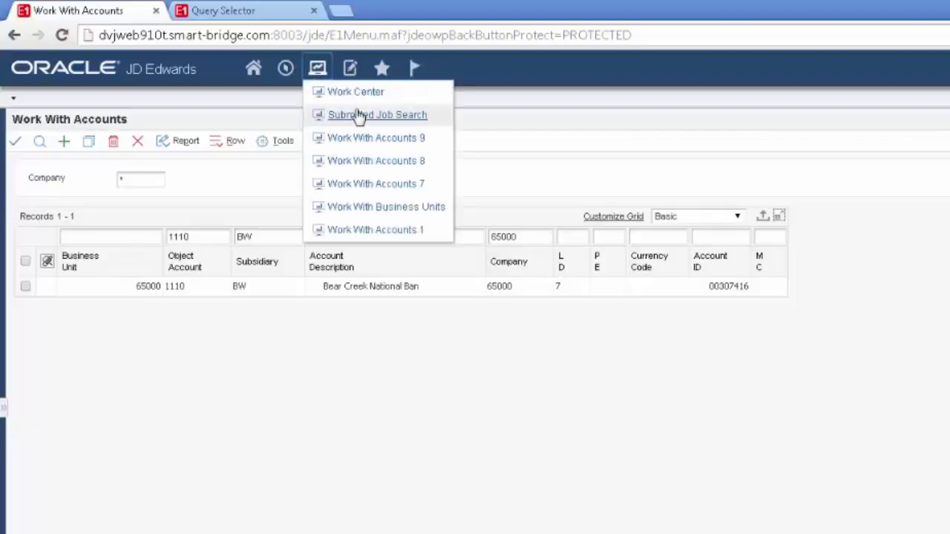
click(344, 116)
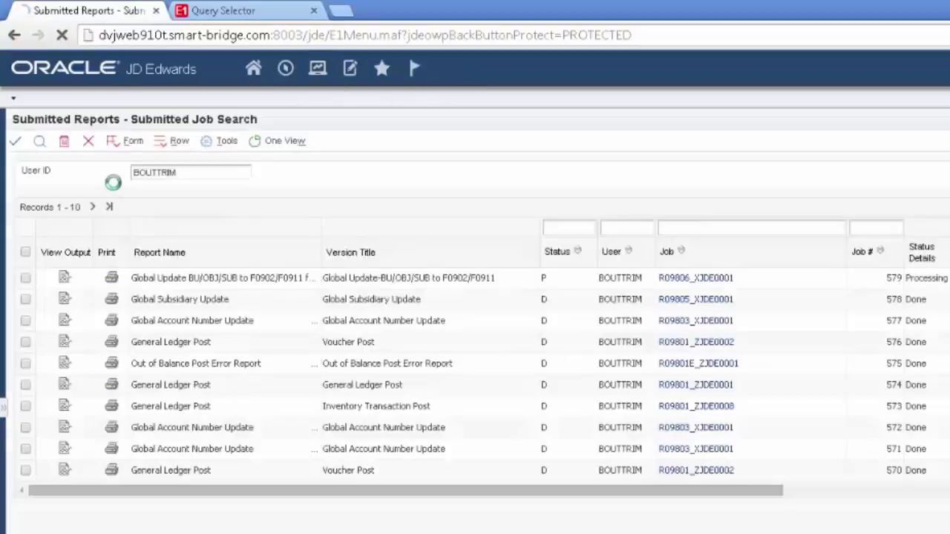
click(39, 143)
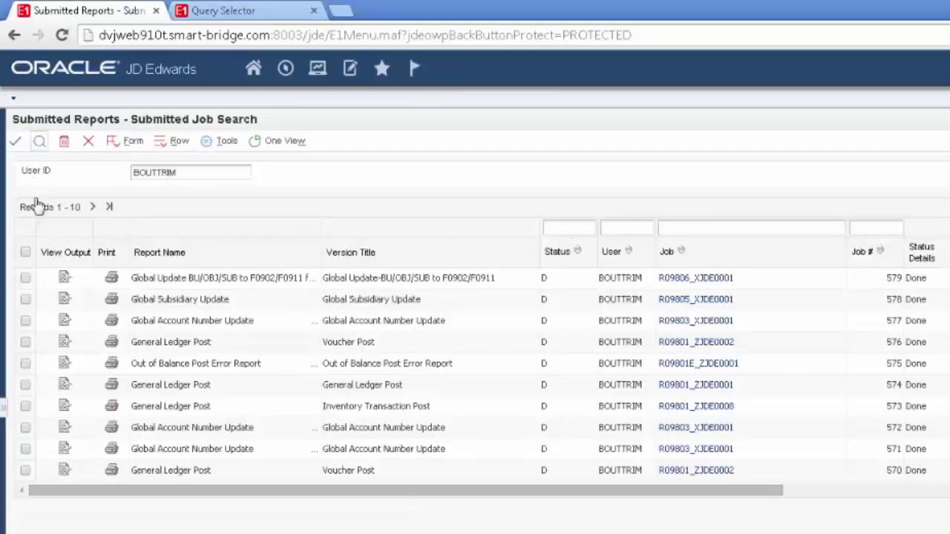
click(64, 285)
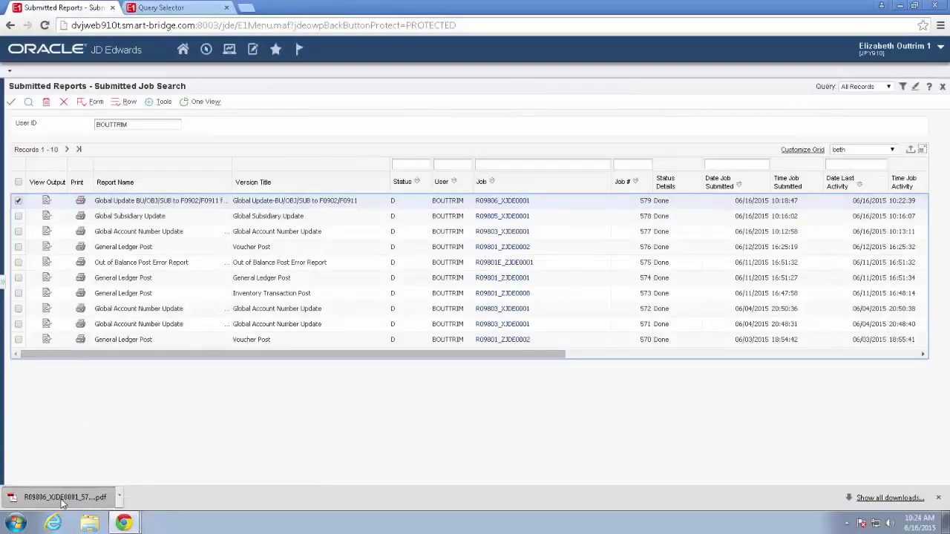
- Scroll through the R09806 PDF showing Petty Cash 1105→1106 and subsidiary BEAR→BW
click(62, 500)
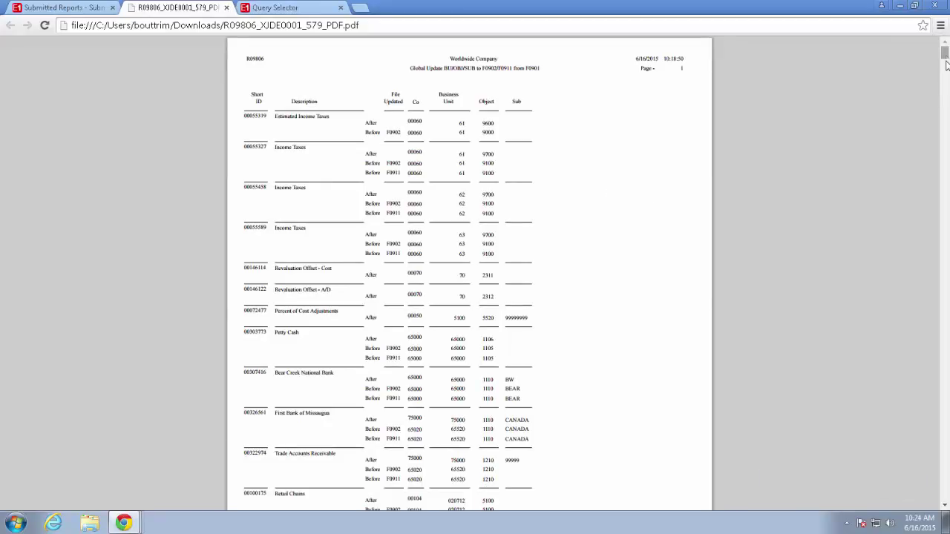
scroll(944, 89, down, 2)
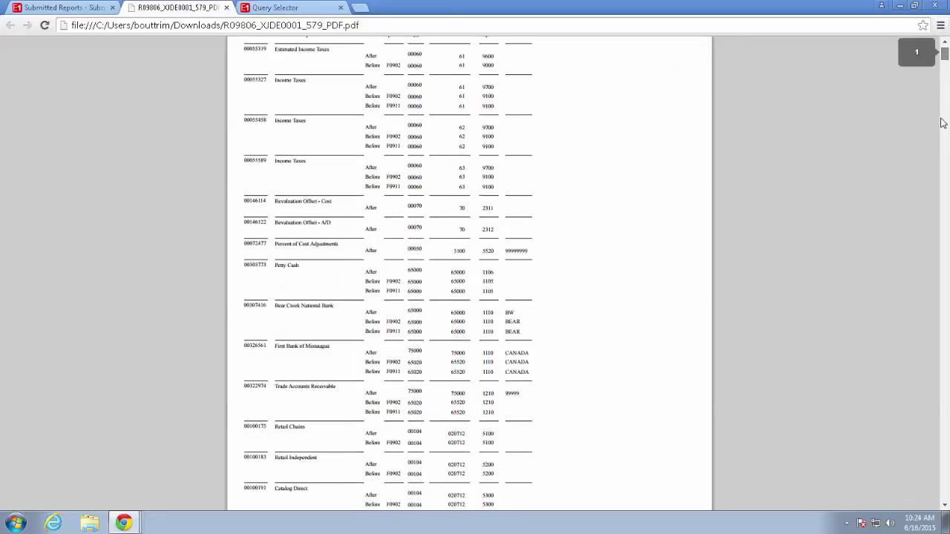
drag(941, 130, 935, 191)
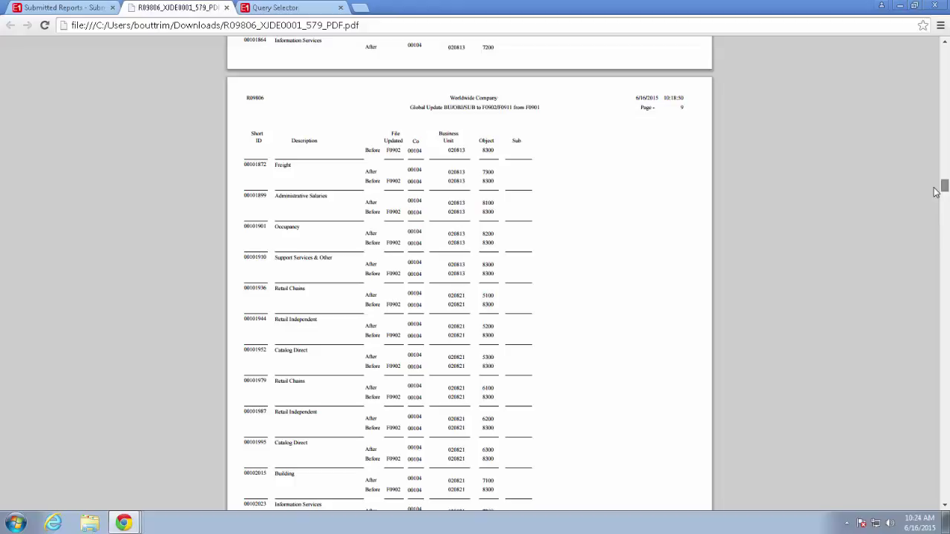
drag(936, 192, 250, 11)
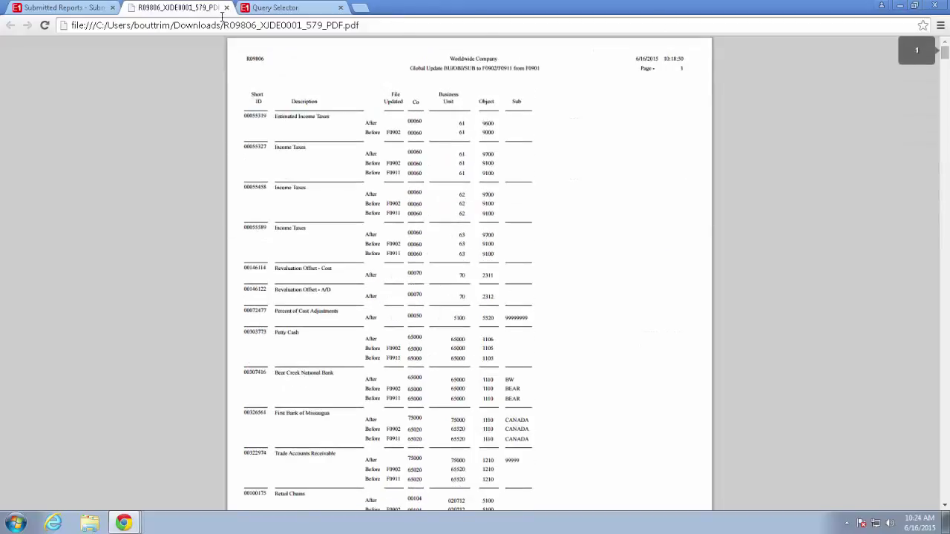
- Copy R09806 version XJDE0001 to new version SB0001 with security 0 and enter its title
click(226, 7)
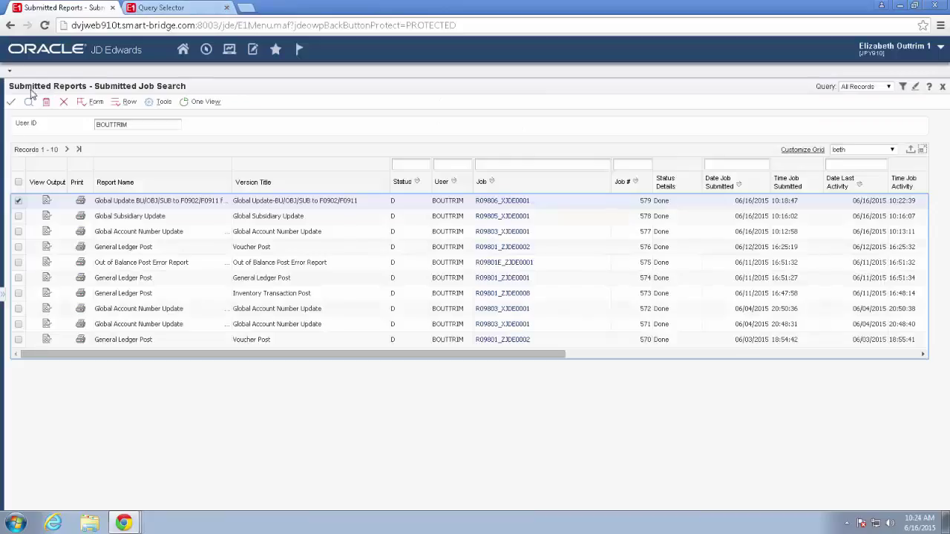
click(231, 55)
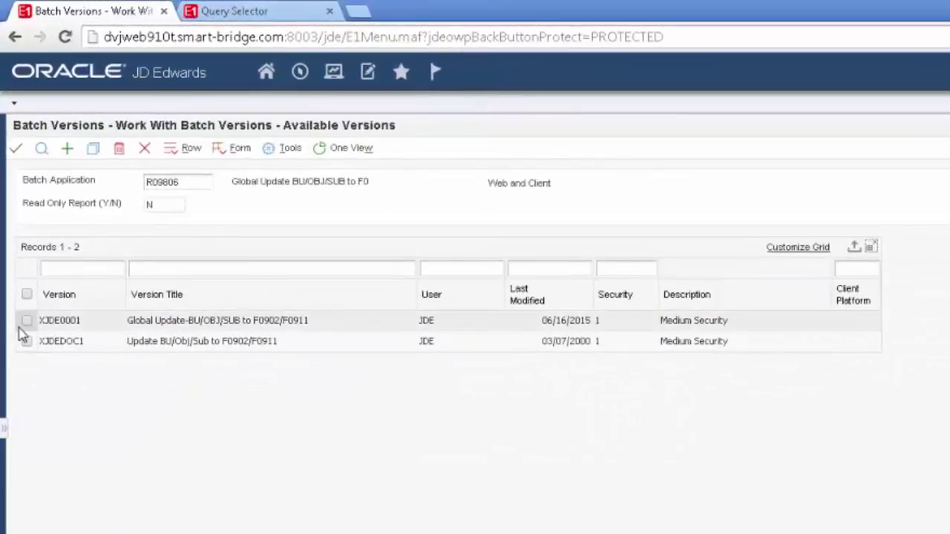
click(26, 320)
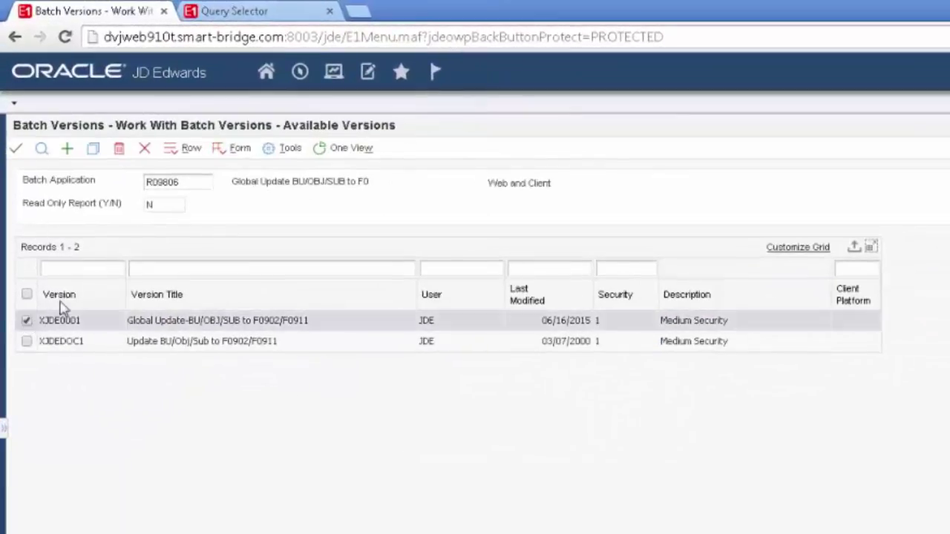
click(171, 152)
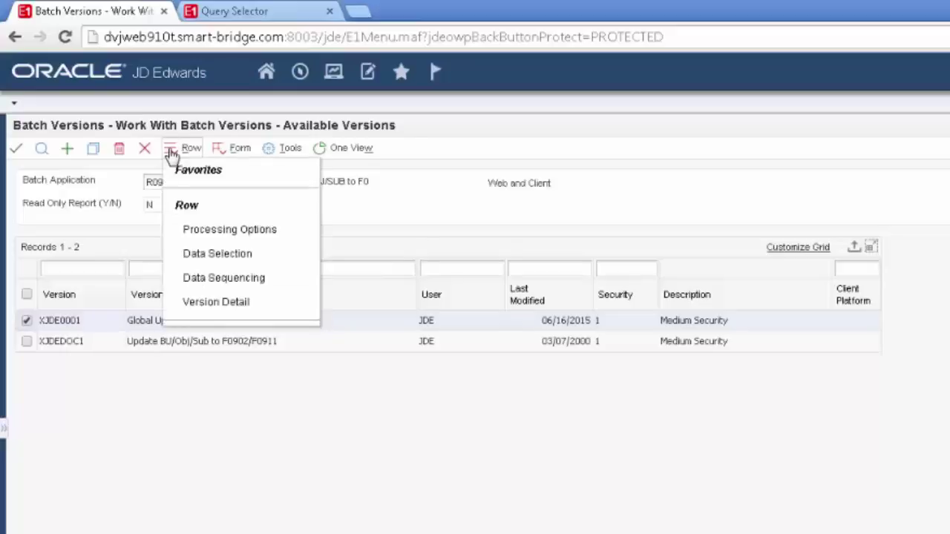
click(93, 152)
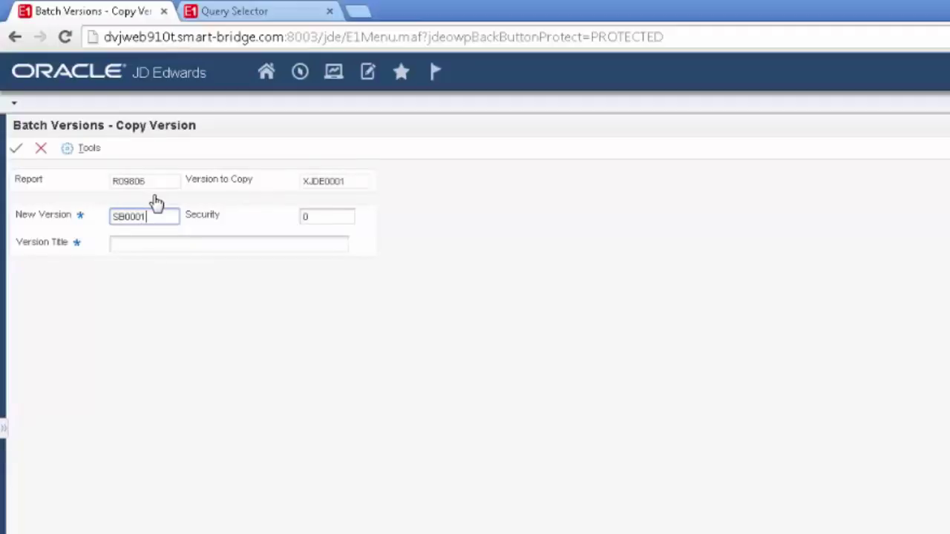
key(Tab)
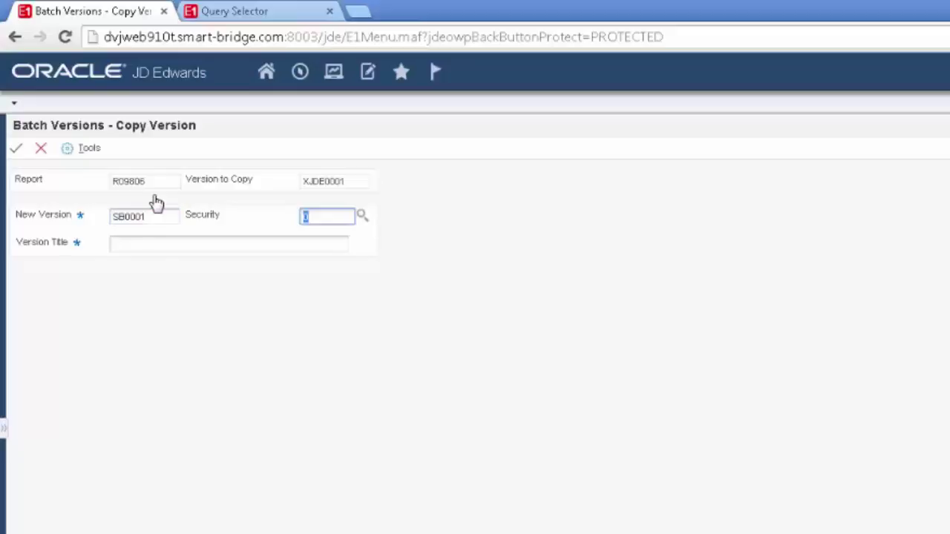
click(149, 242)
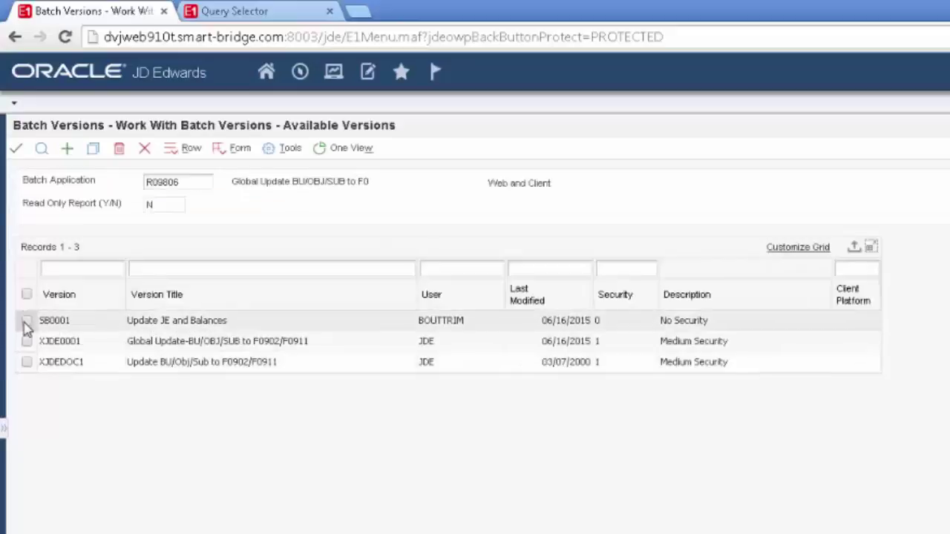
- Give SB0001 a data selection of Company (F0901) is equal to a literal value
click(27, 320)
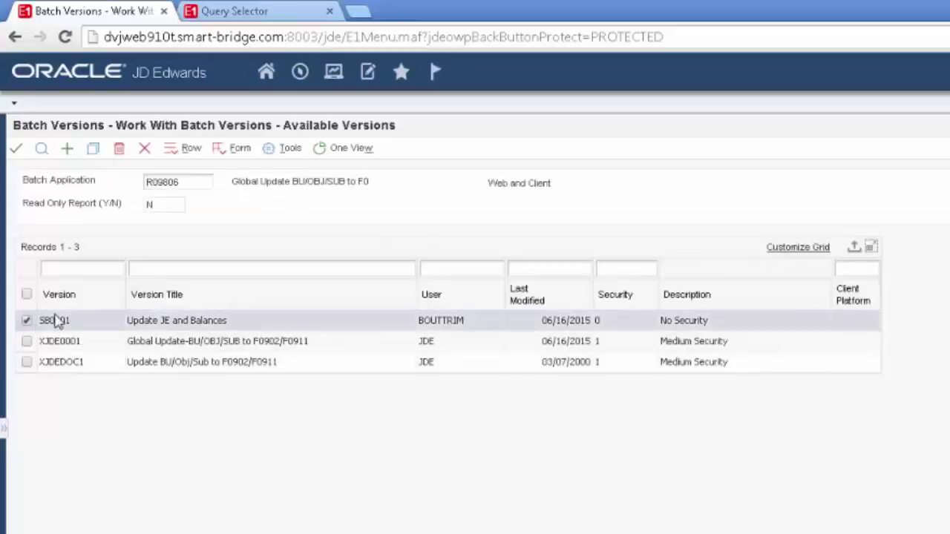
click(192, 151)
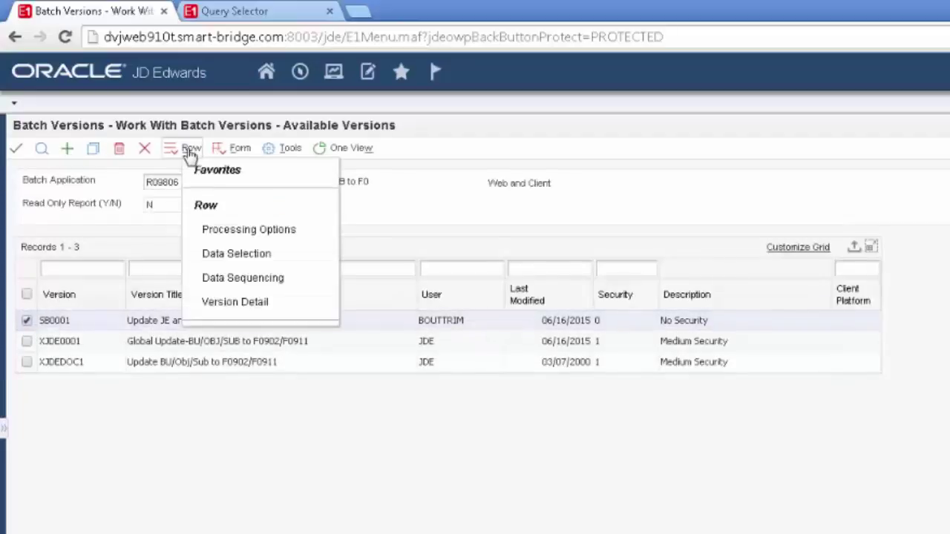
click(231, 260)
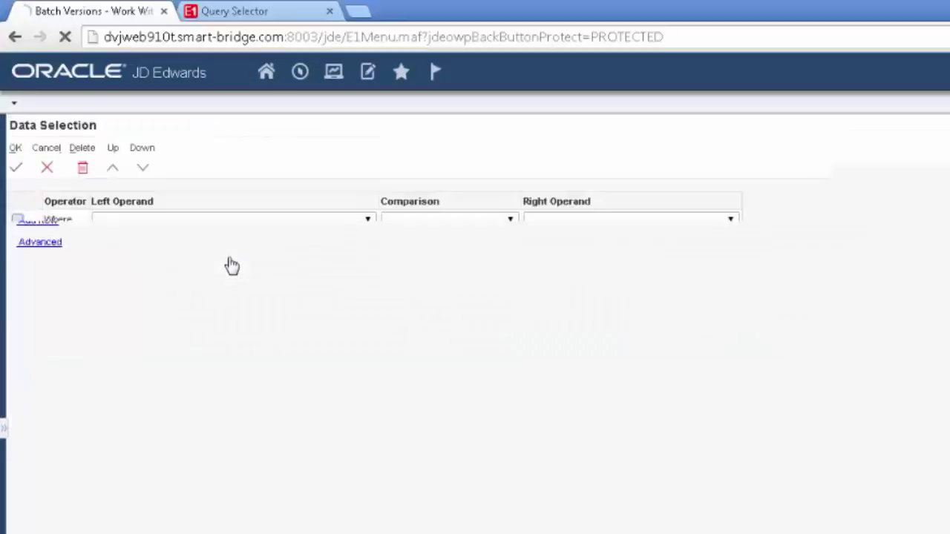
click(370, 220)
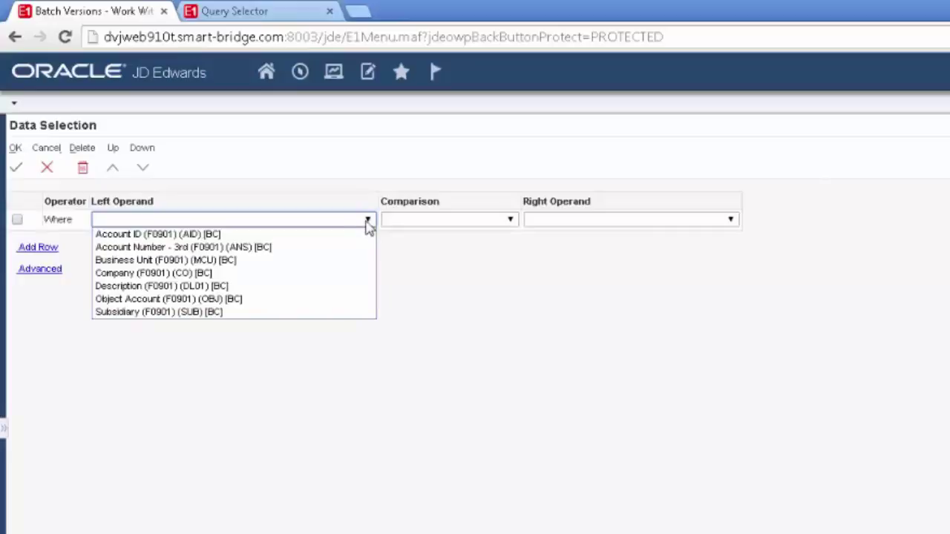
click(187, 274)
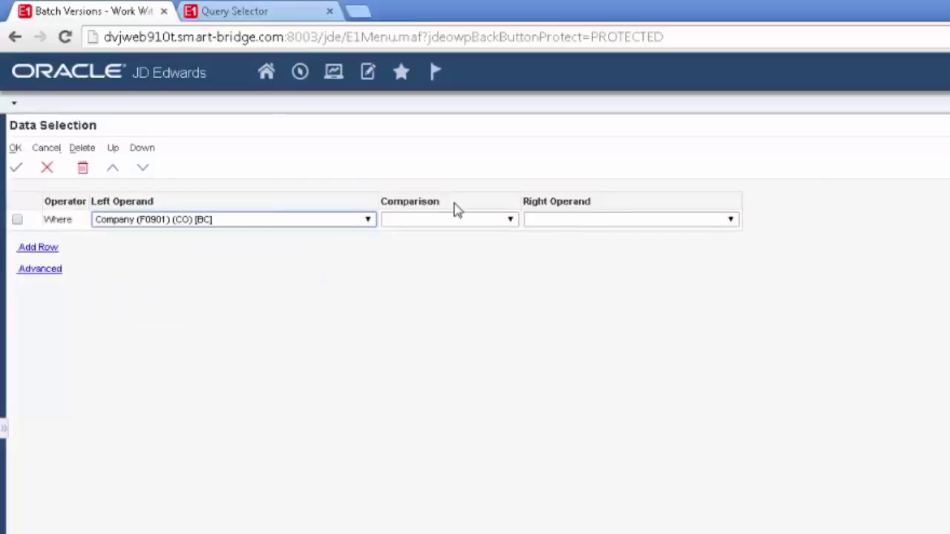
click(512, 221)
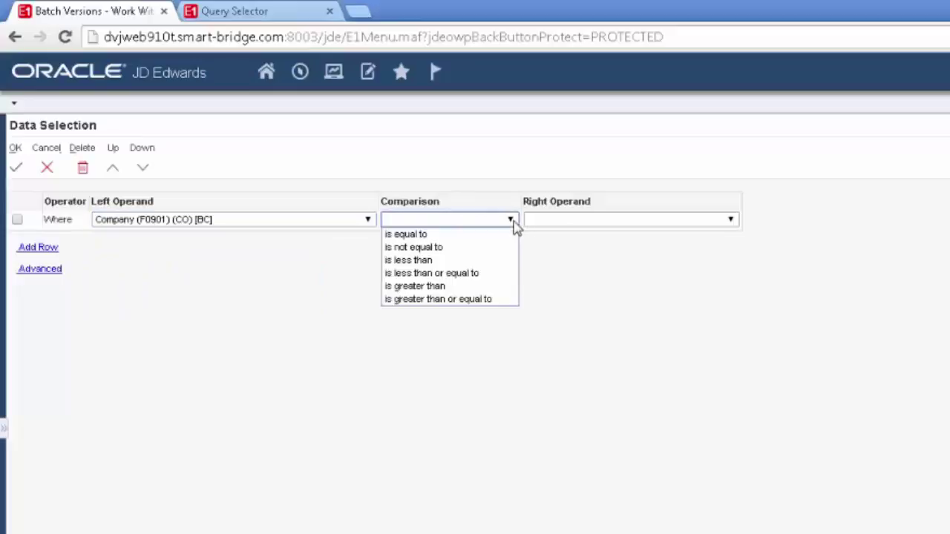
click(441, 235)
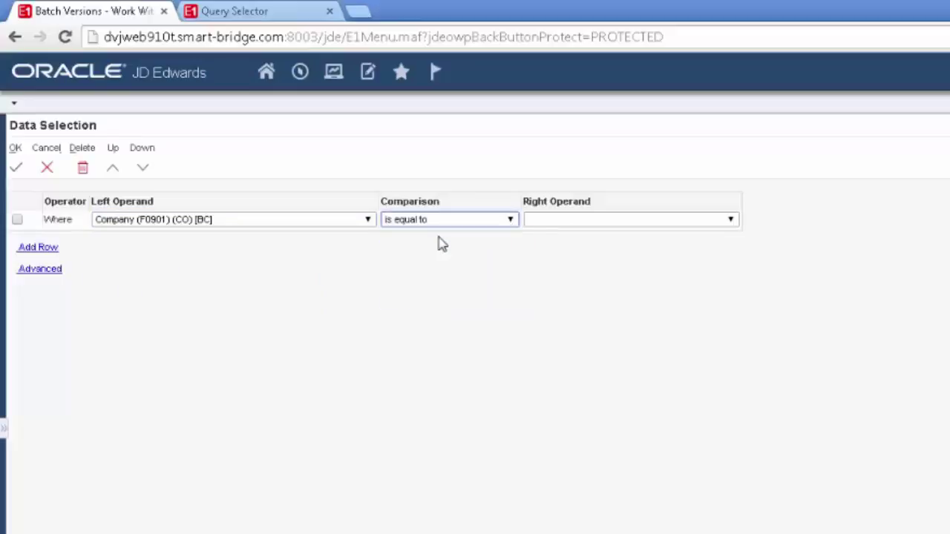
click(607, 227)
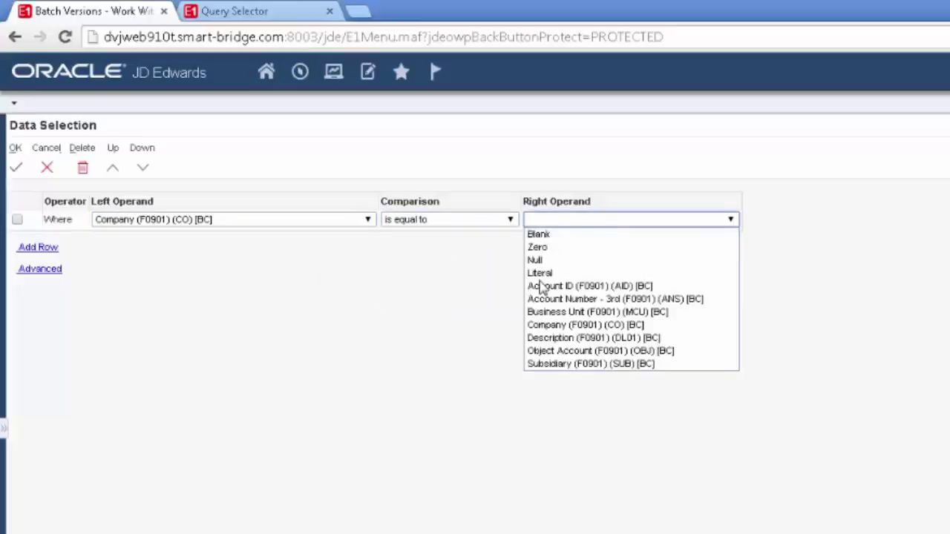
click(542, 276)
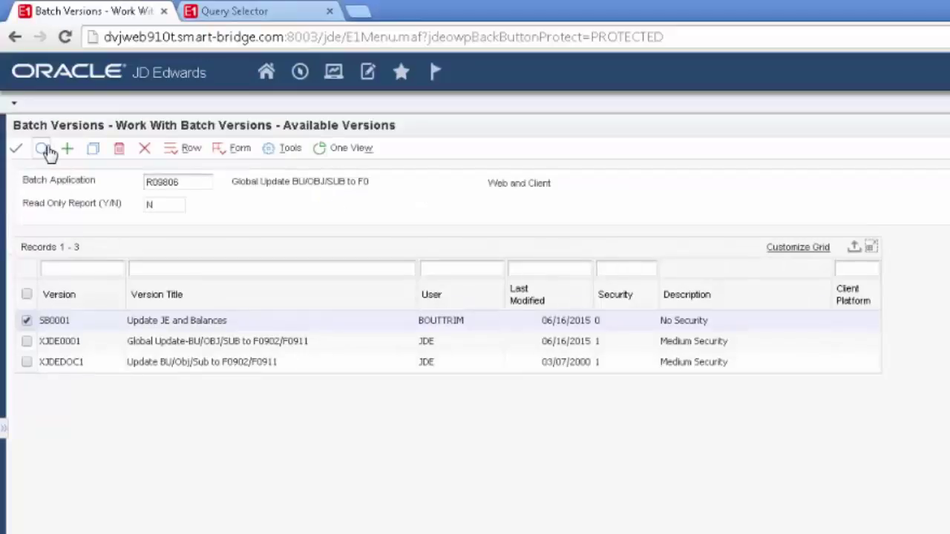
click(44, 150)
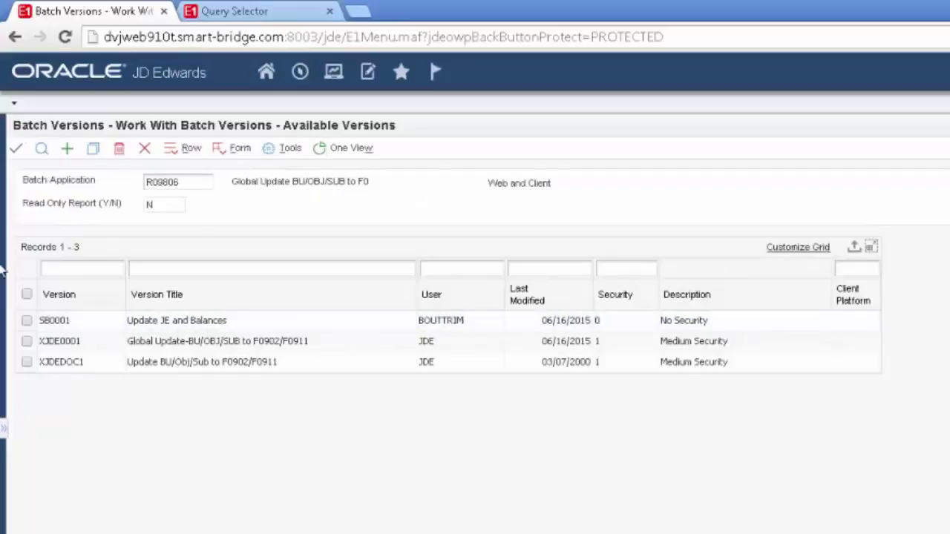
- Review SB0001's processing options and Mode setting, closing without saving
click(27, 320)
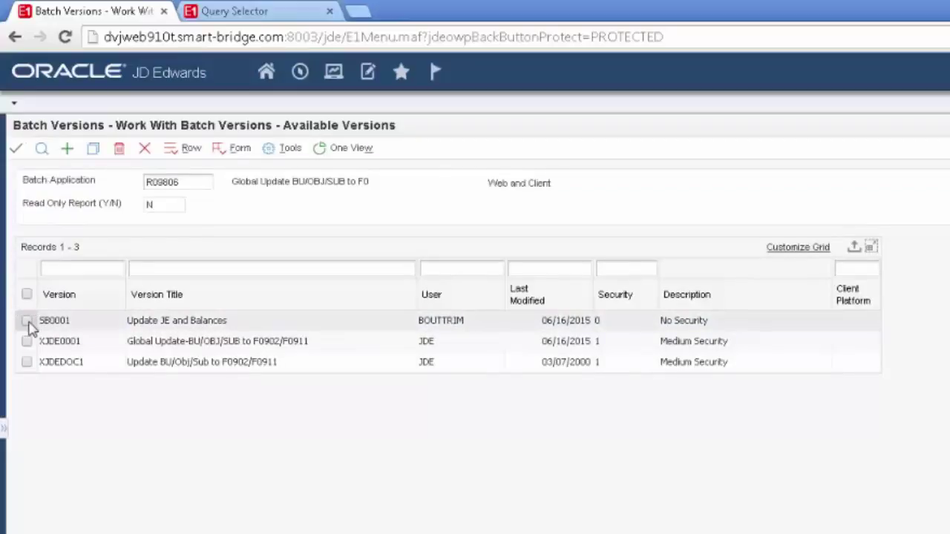
click(180, 152)
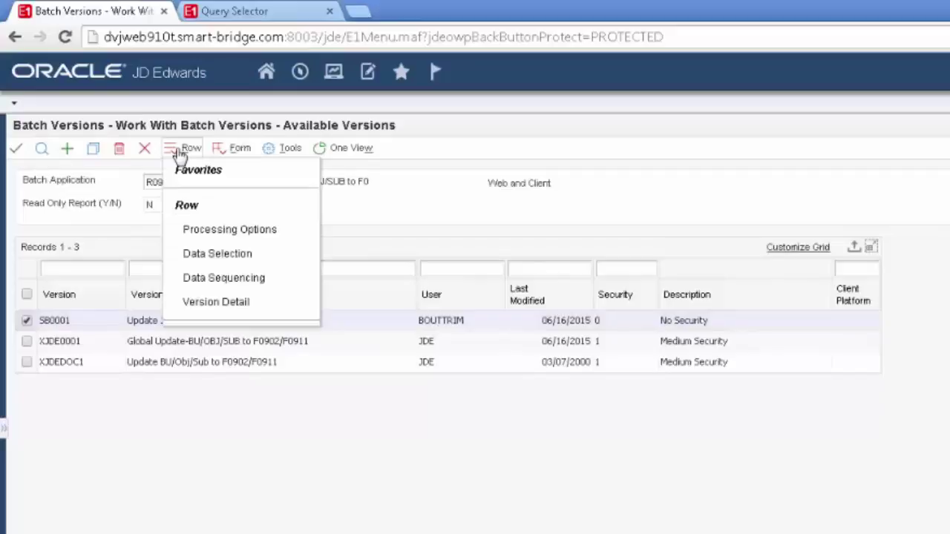
click(213, 231)
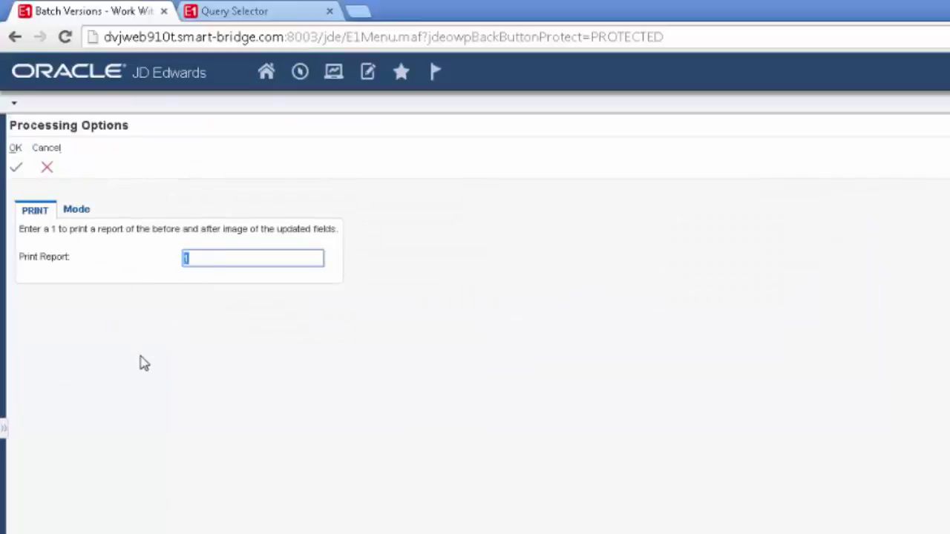
click(77, 211)
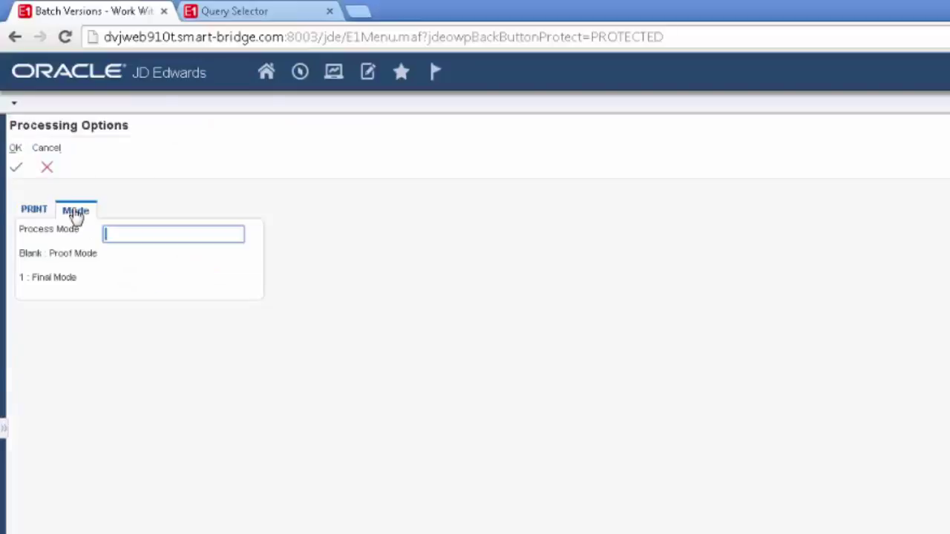
click(46, 169)
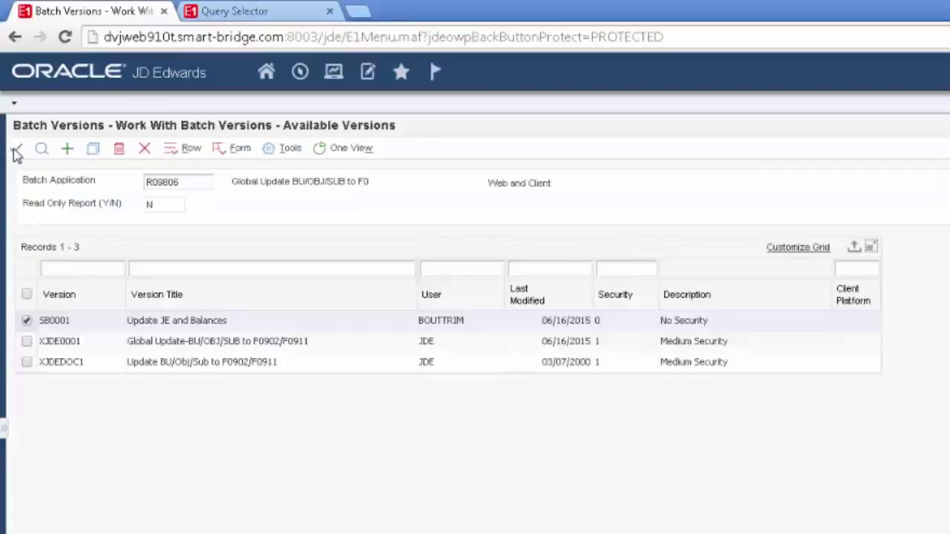
- Submit SB0001 with data selection Company equal to 65000 and review its Mode option
click(20, 151)
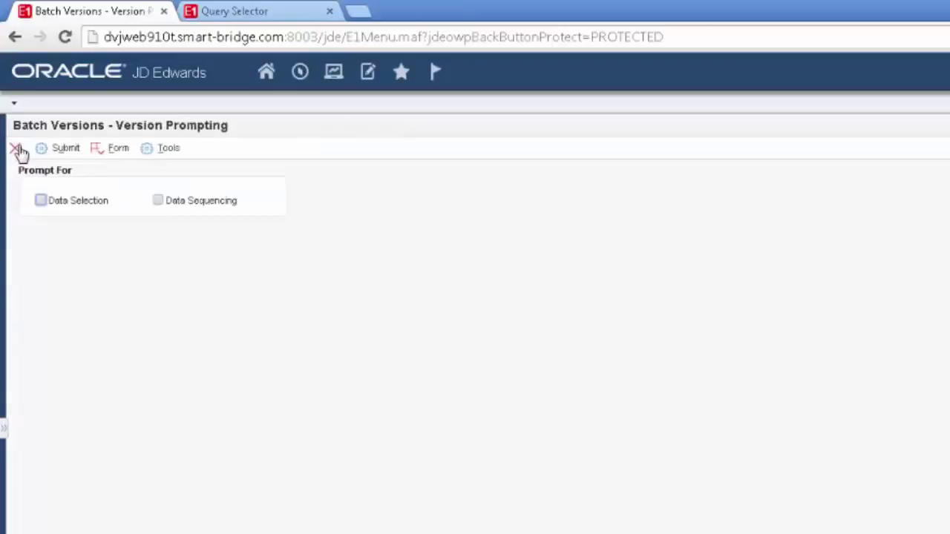
click(38, 201)
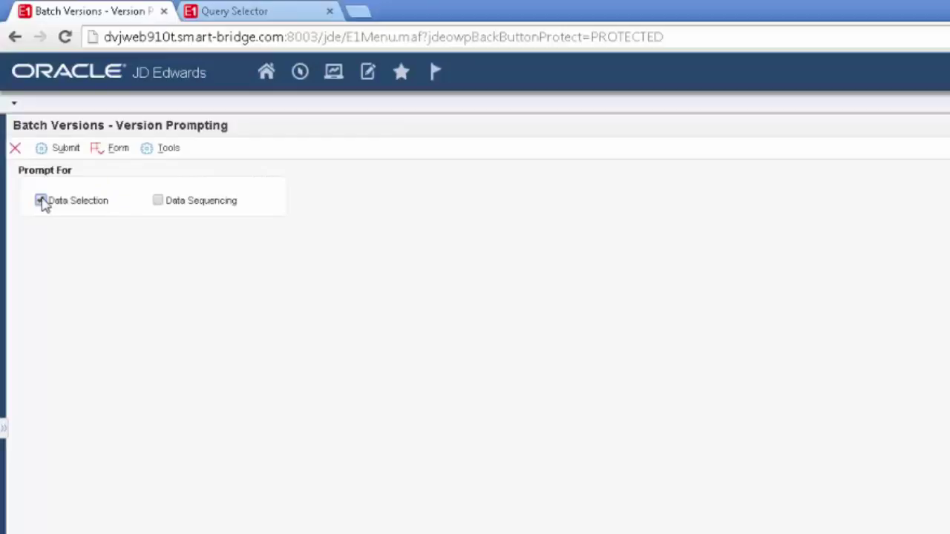
click(43, 152)
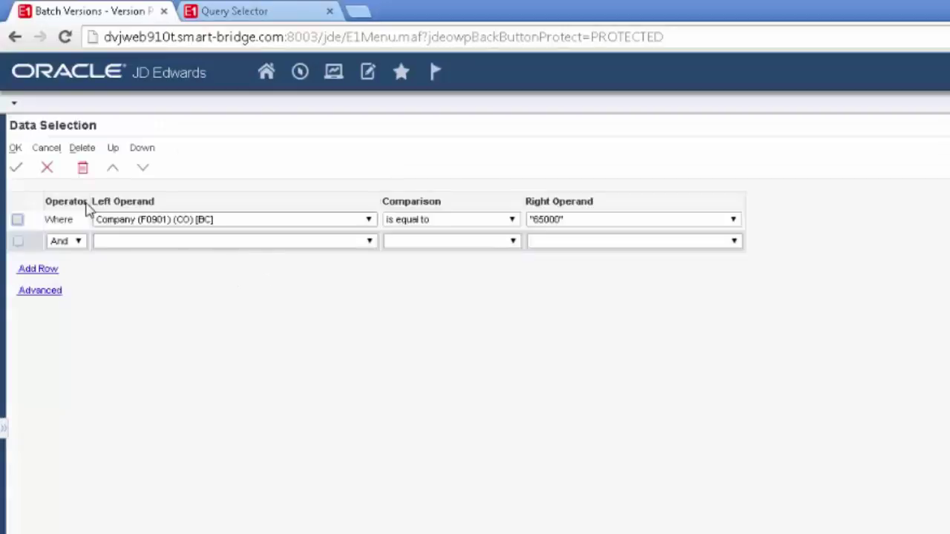
click(18, 173)
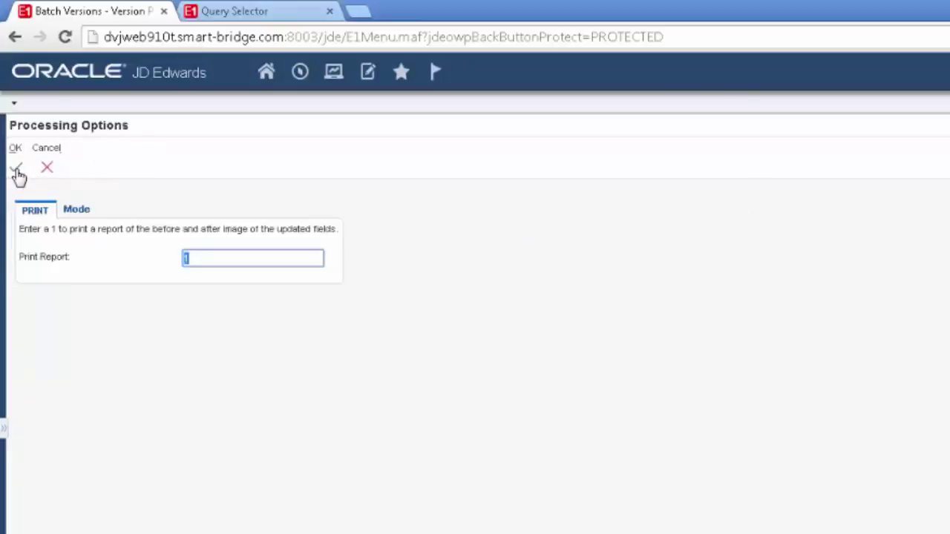
click(77, 211)
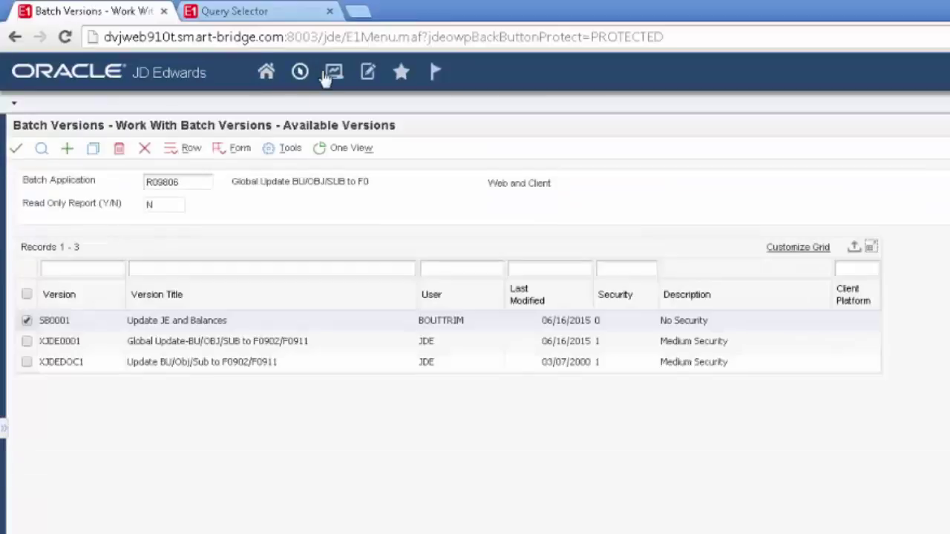
- Review finished job 580's report showing 1105→1106 and BEAR→BW changes, then close the PDF
click(333, 74)
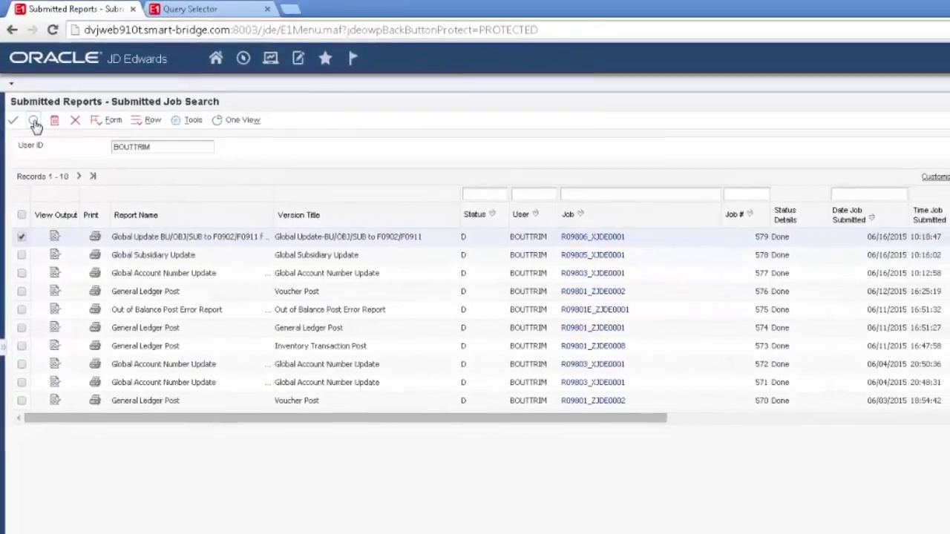
click(42, 147)
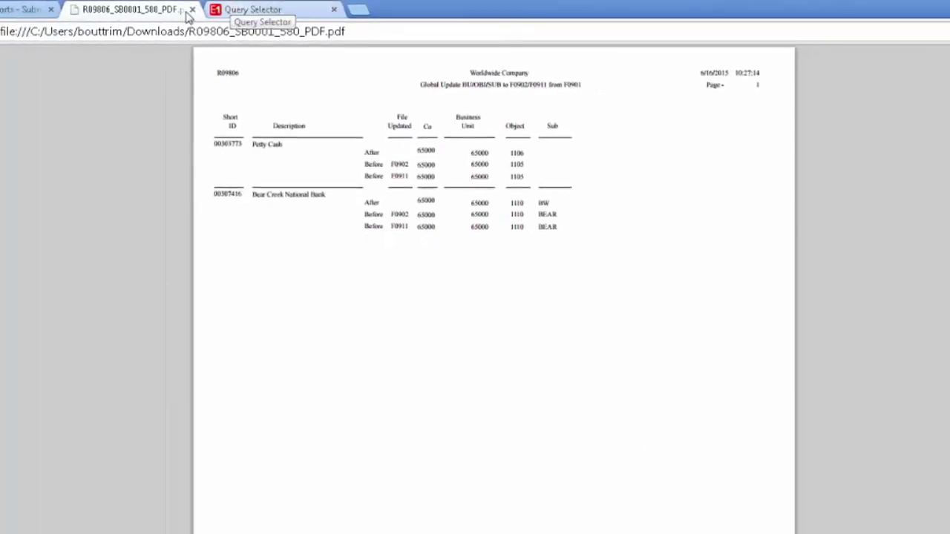
click(191, 9)
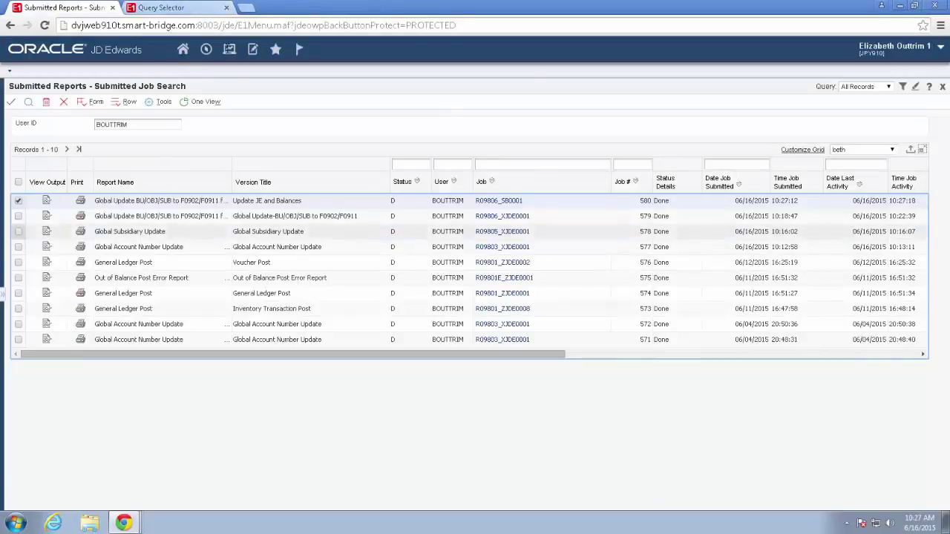
- Resubmit R09806 version SB0001 with Process Mode 1 (final), then return to Submitted Job Search
click(229, 49)
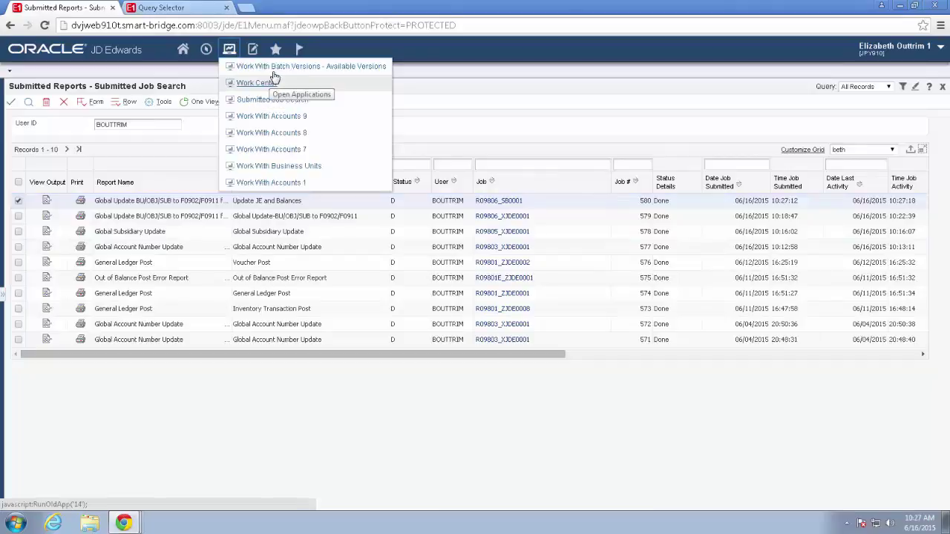
click(277, 70)
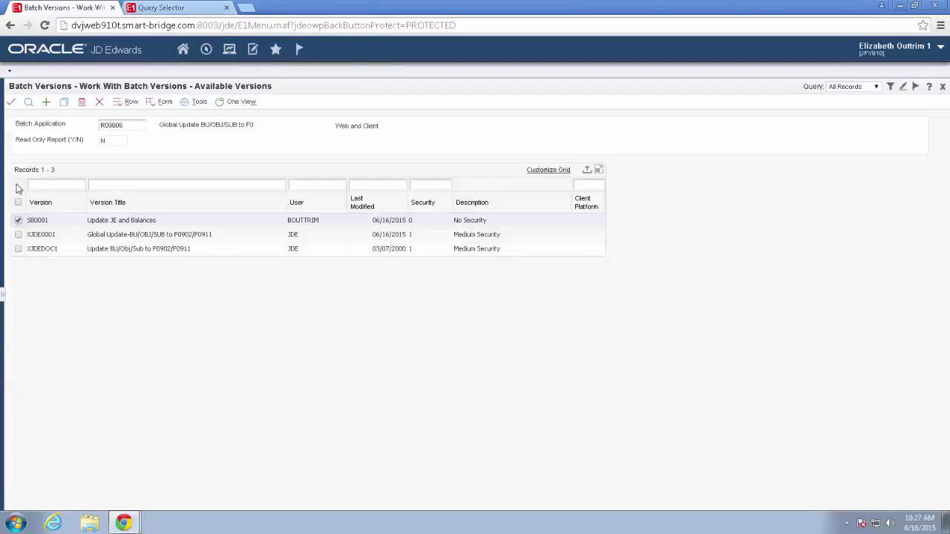
click(12, 103)
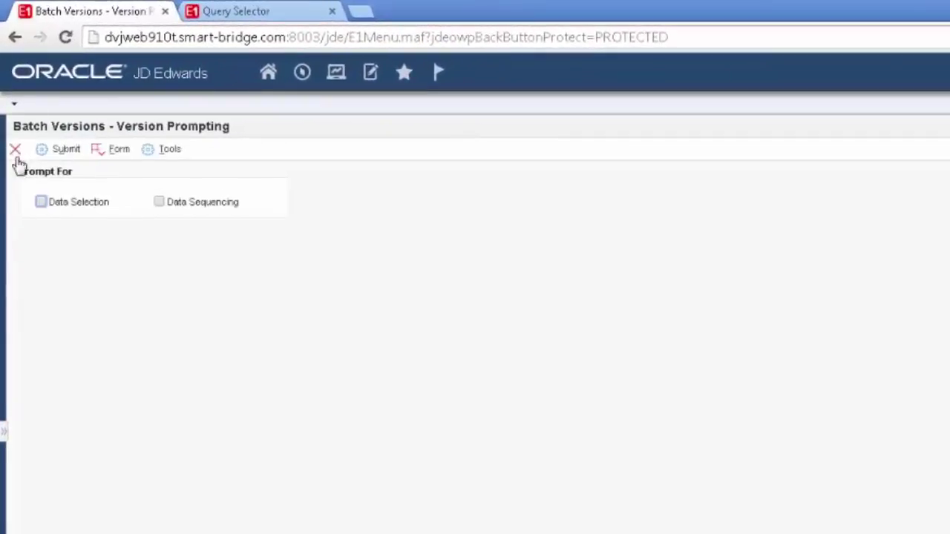
click(54, 152)
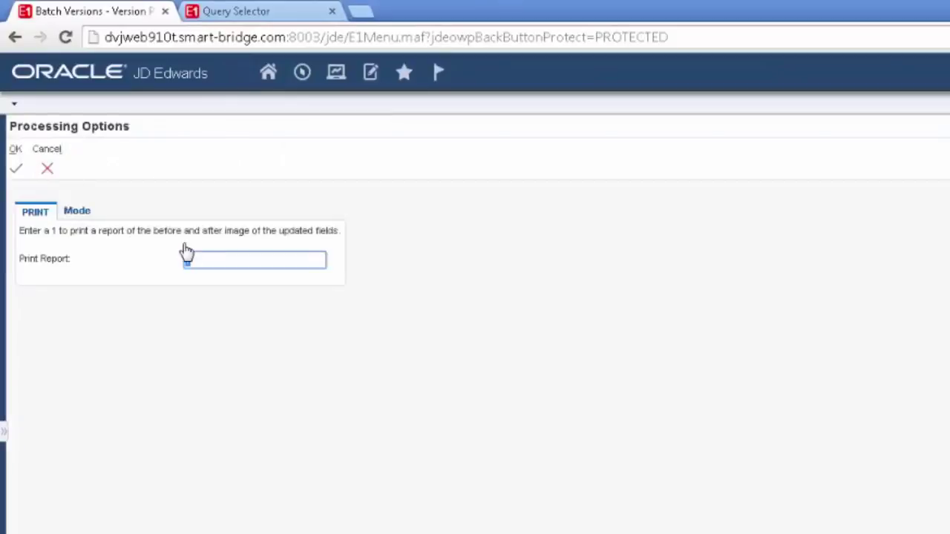
click(77, 211)
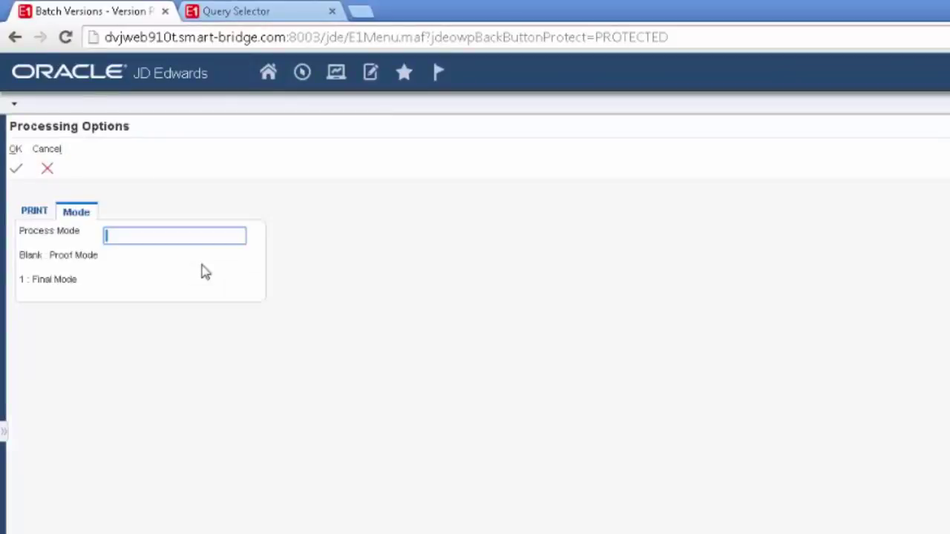
text(1)
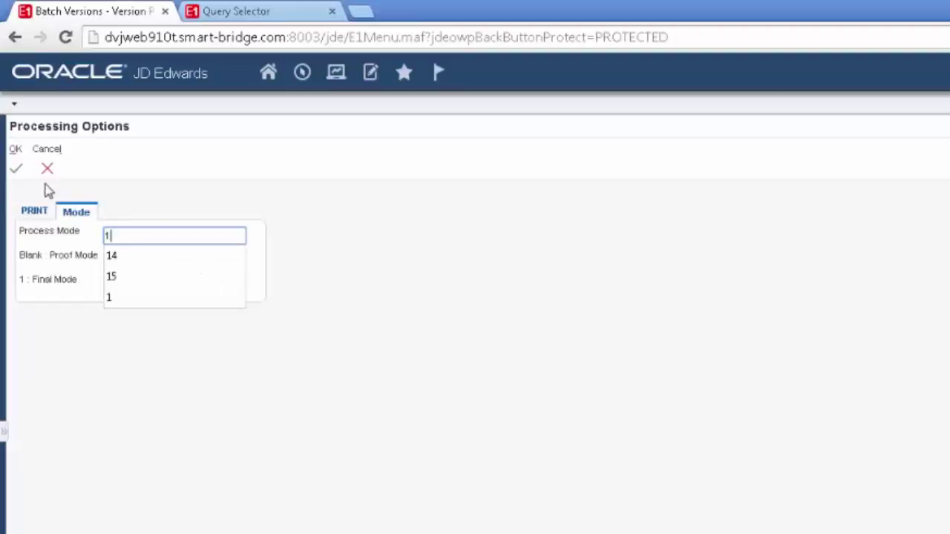
click(16, 153)
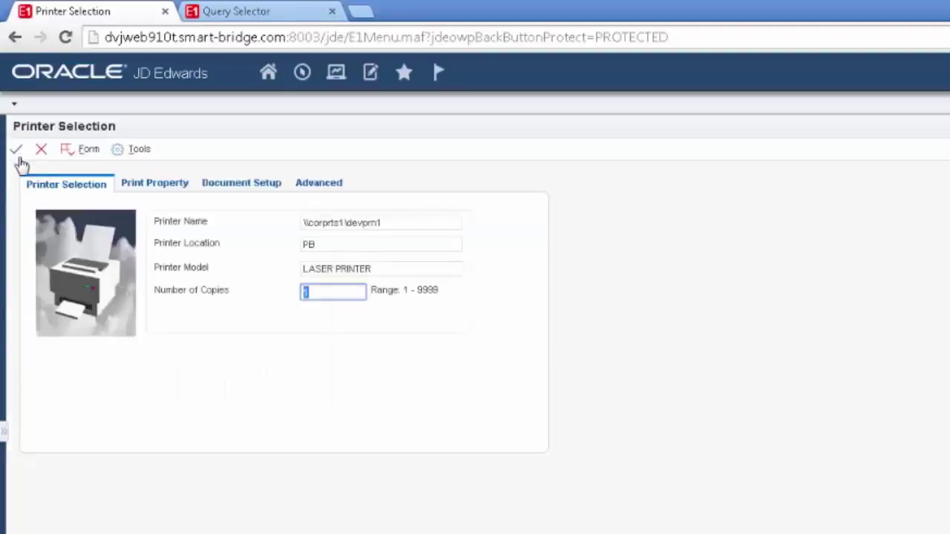
click(17, 151)
click(336, 72)
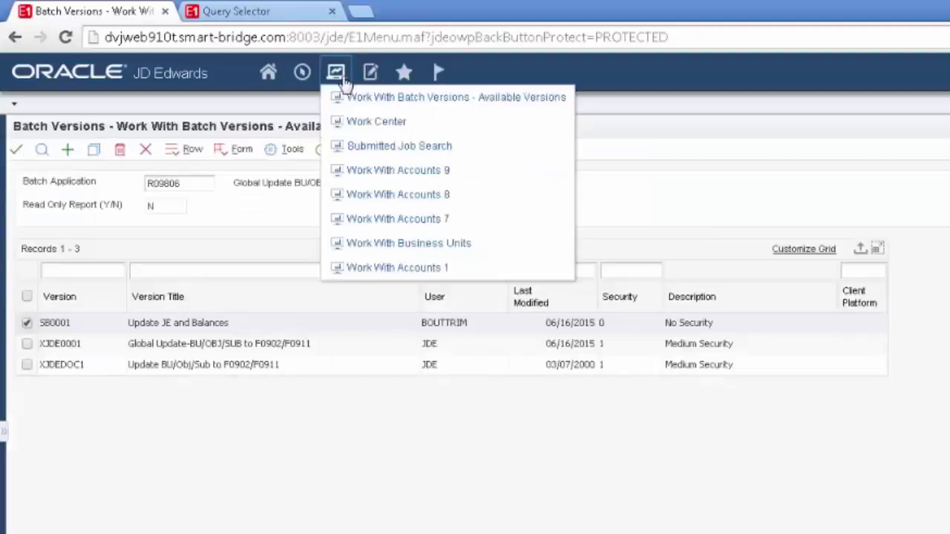
click(346, 146)
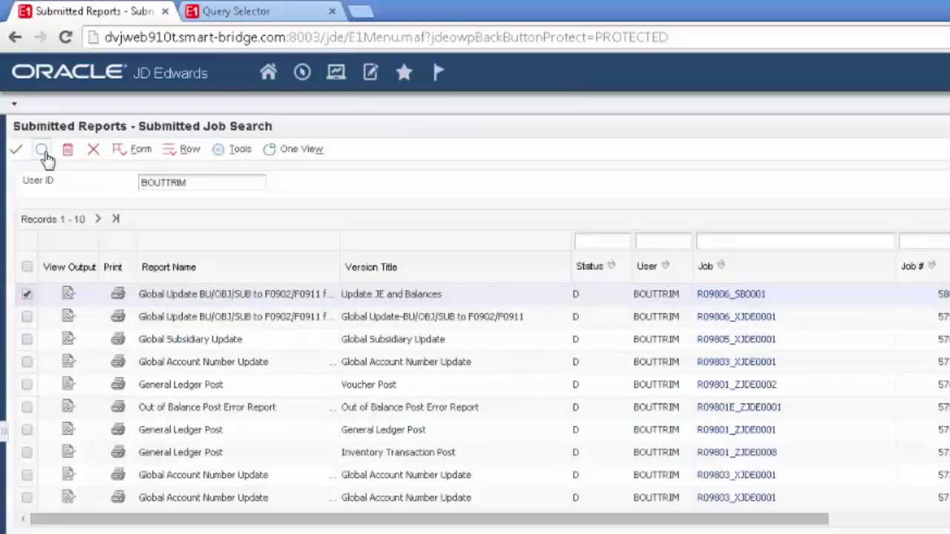
- Confirm job 581 is done, then list company 65000's accounts showing 1110 under subsidiary BW
click(43, 151)
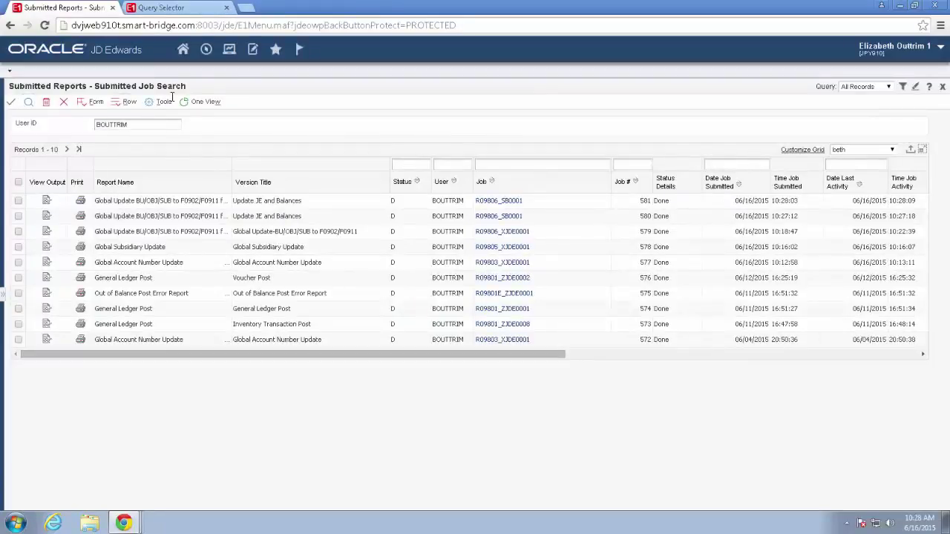
click(230, 49)
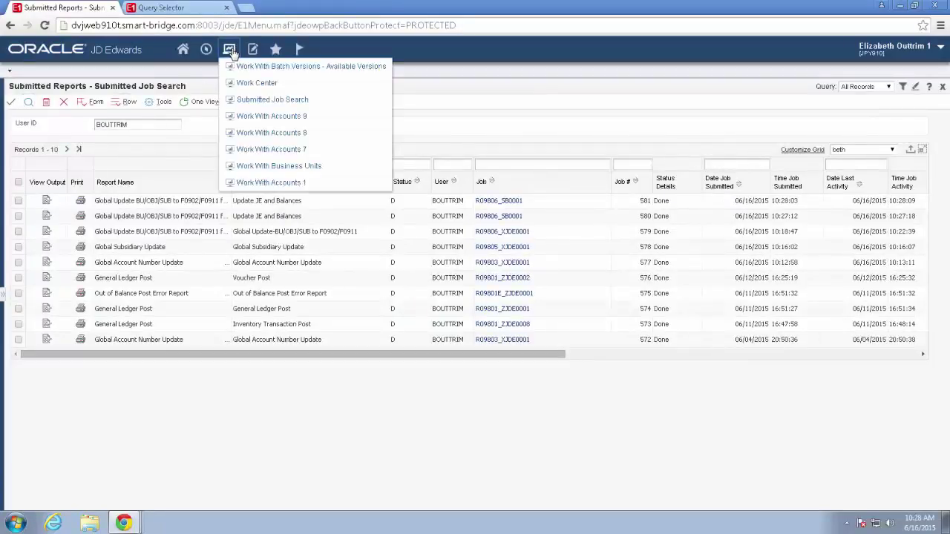
click(261, 184)
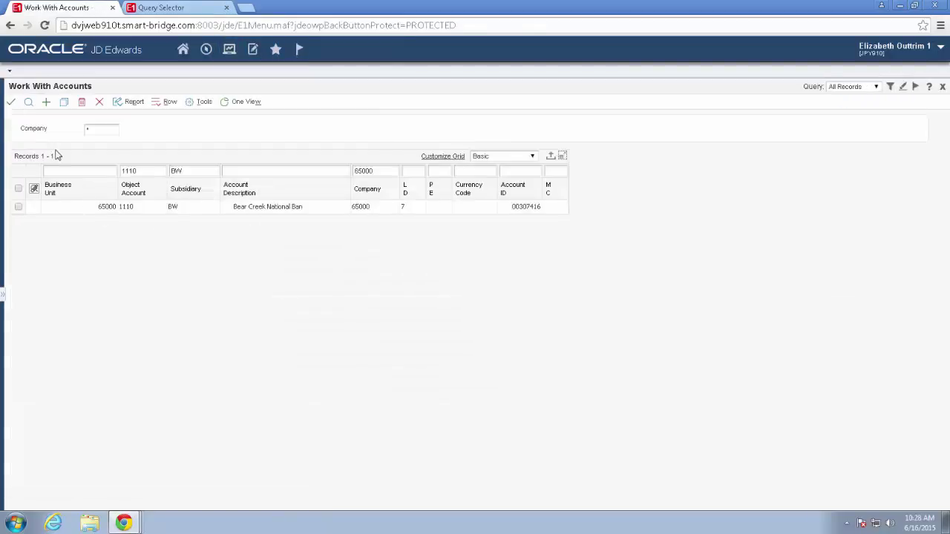
click(29, 103)
click(123, 523)
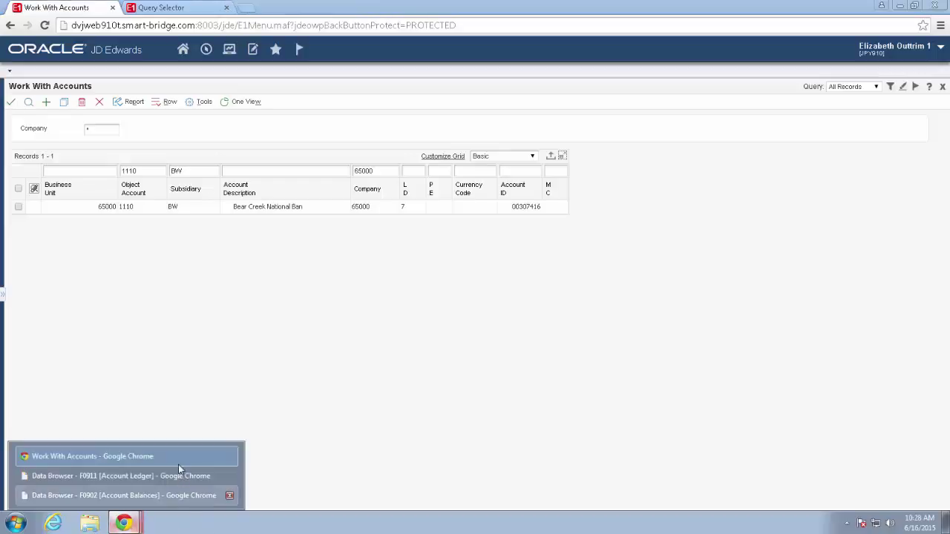
- Query F0911 for 65000.1110: no rows under subsidiary BEAR, ledger rows now under BW
click(176, 477)
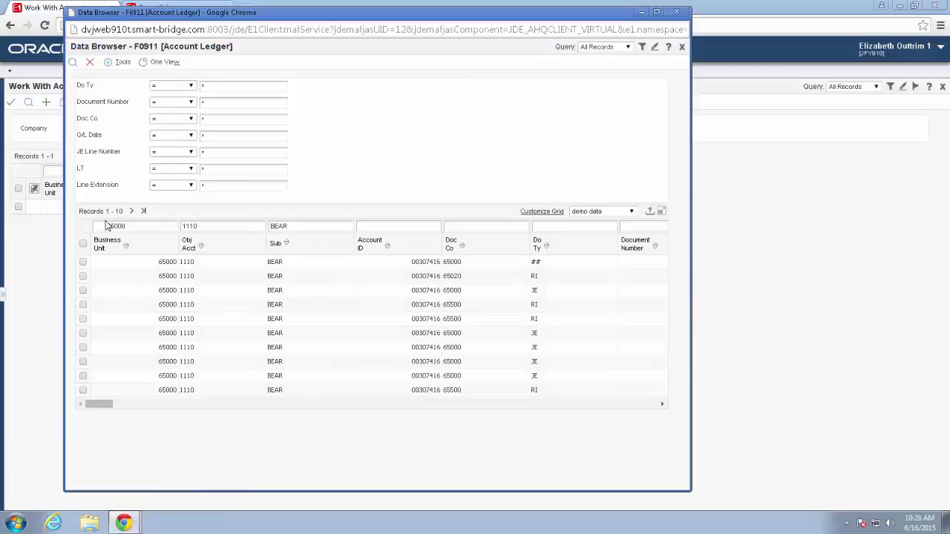
click(73, 65)
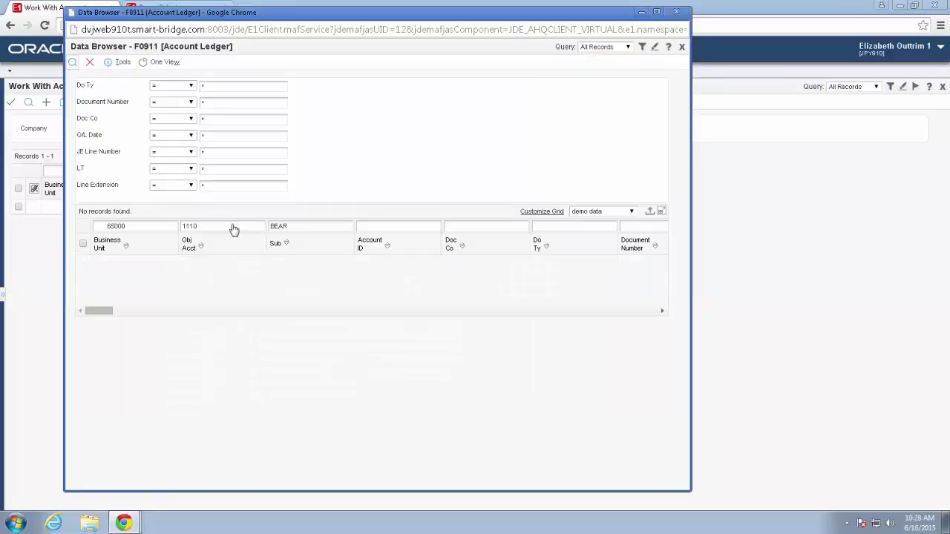
click(293, 226)
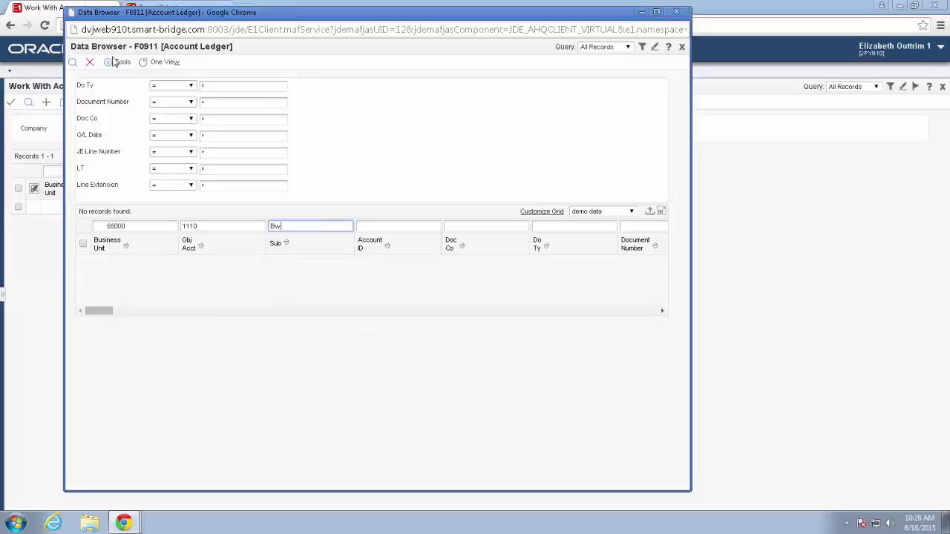
click(73, 64)
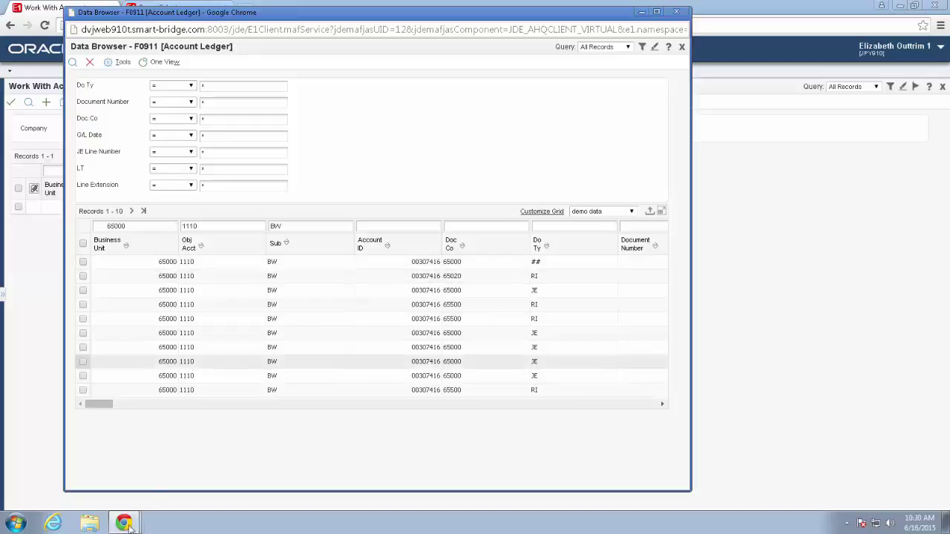
mouse_move(123, 523)
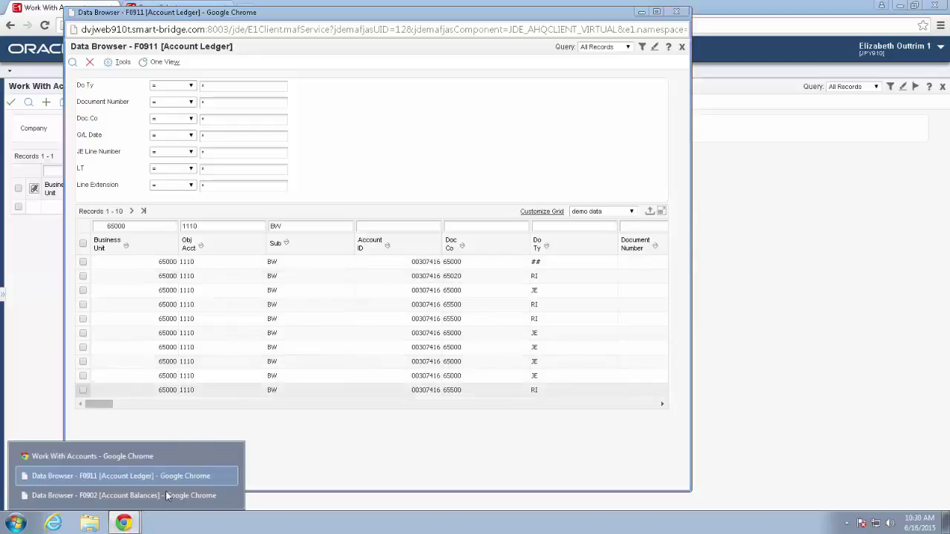
- Query F0902 for 65000.1110: no BEAR balances, three rows under subsidiary BW
click(167, 496)
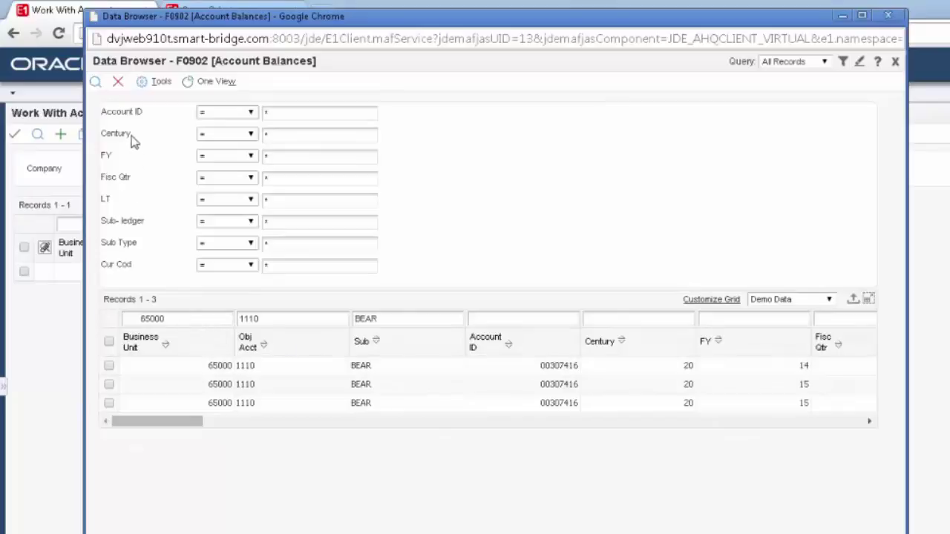
click(97, 84)
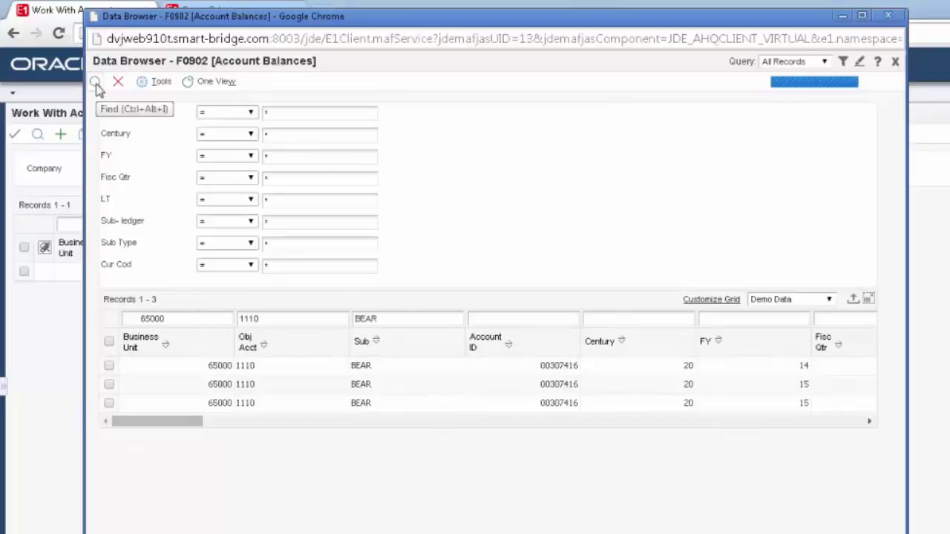
click(416, 320)
key(BackSpace)
key(BackSpace)
key(BackSpace)
text(w)
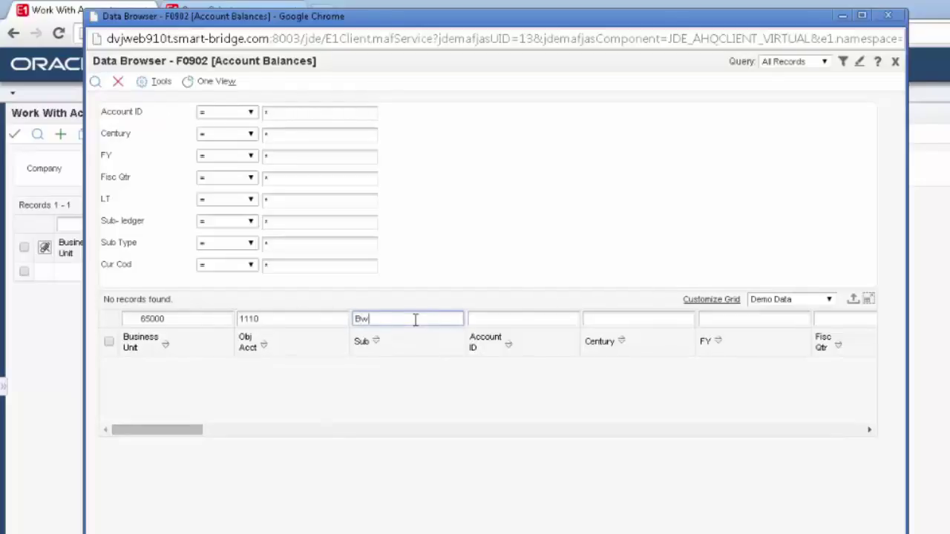
key(Tab)
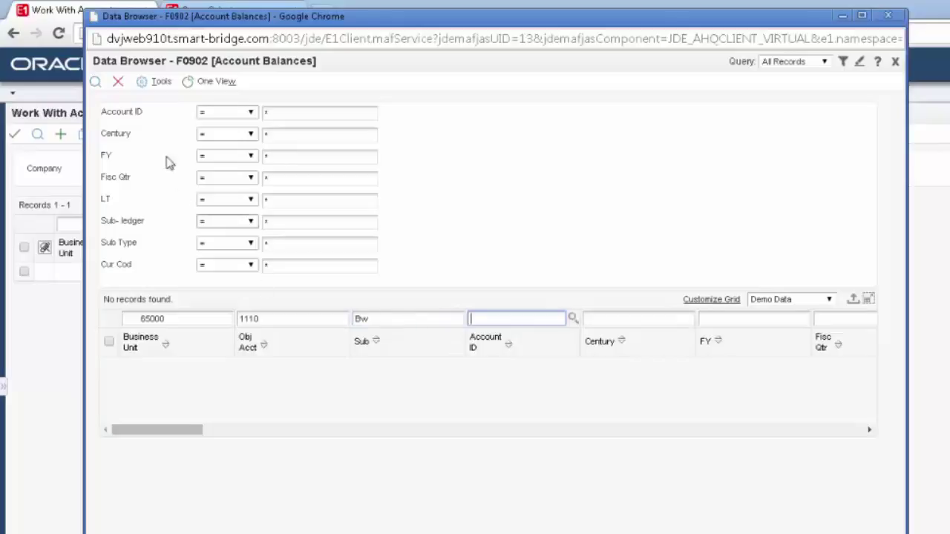
click(99, 83)
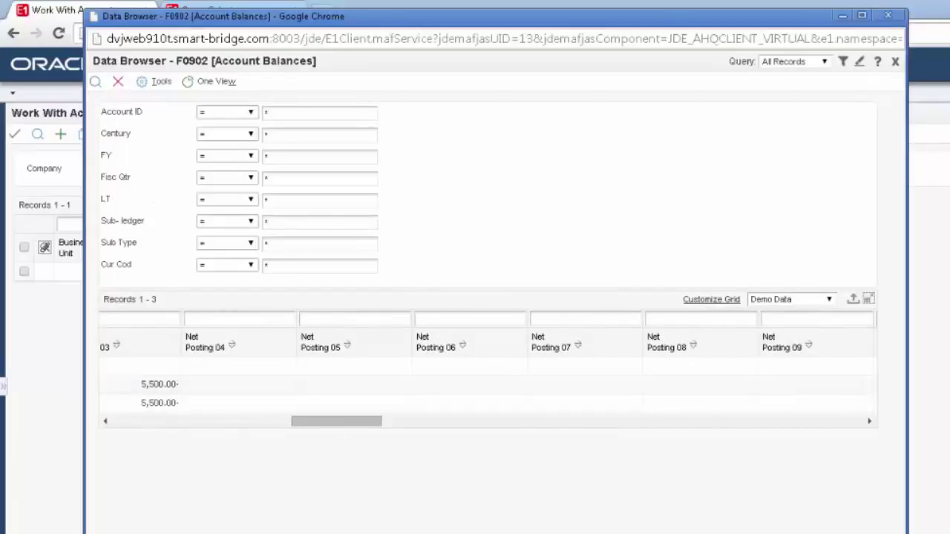
key(ctrl+w)
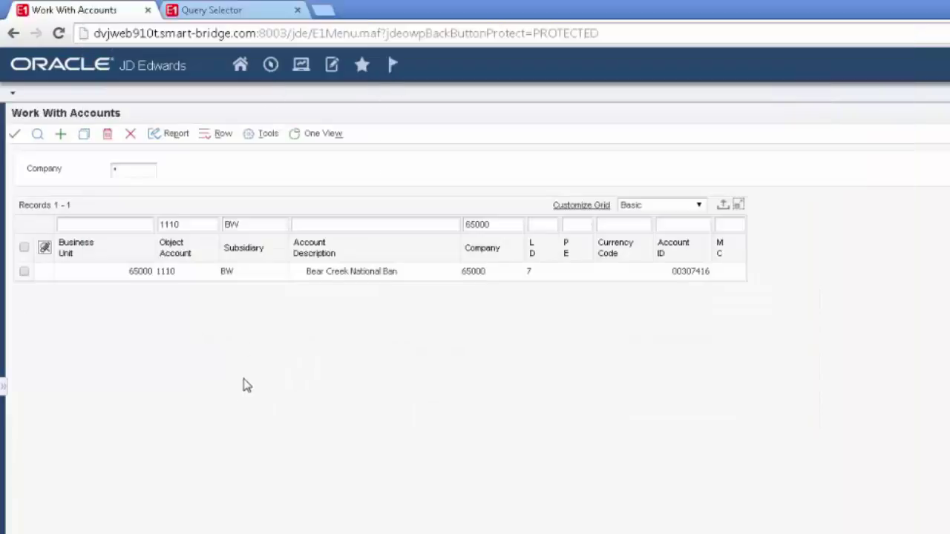